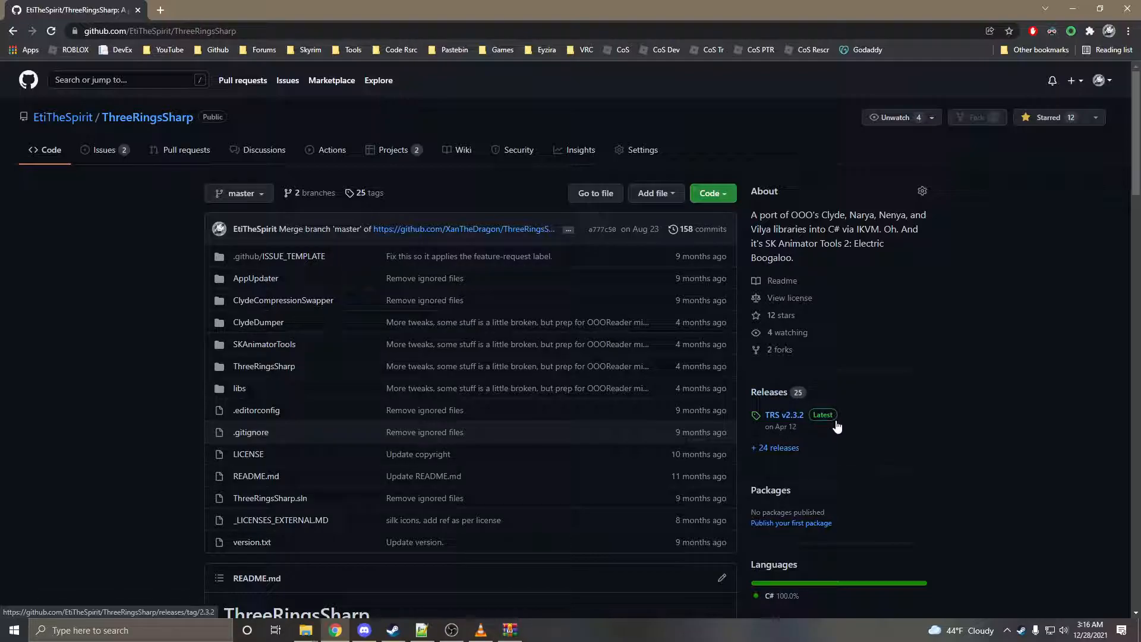
Step: Open the TRS v2.3.2 release of the ThreeRingsSharp repository and download ThreeRingsSharp.zip from its assets
{"action": "left_click", "coordinate": [785, 416]}
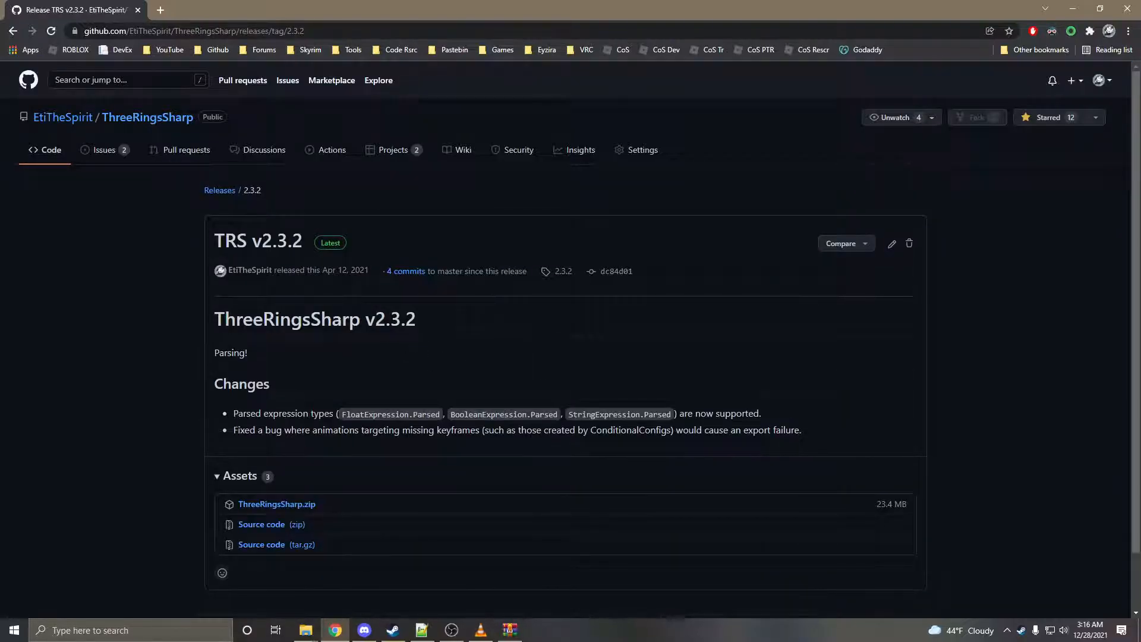
{"action": "mouse_move", "coordinate": [458, 328]}
{"action": "left_mouse_down"}
{"action": "mouse_move", "coordinate": [380, 328]}
{"action": "mouse_move", "coordinate": [470, 328]}
{"action": "left_mouse_up"}
{"action": "left_click", "coordinate": [309, 505]}
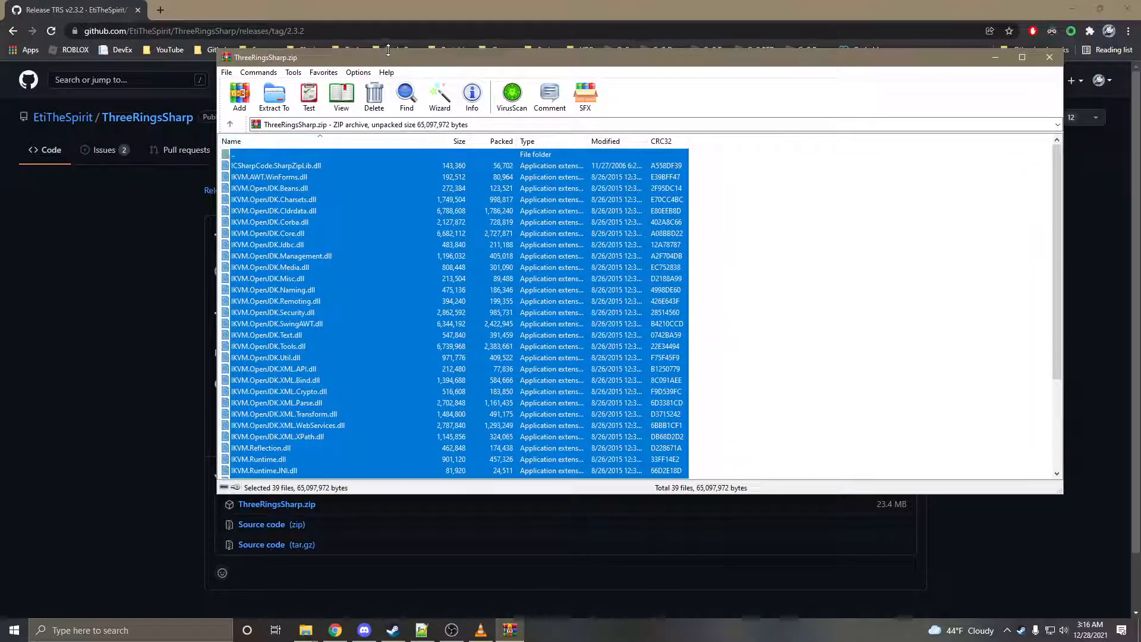
Step: Switch to File Explorer and arrange the empty Desktop\Software\TRS folder alongside the ThreeRingsSharp.zip archive window
{"action": "left_click_drag", "start_coordinate": [398, 63], "coordinate": [453, 74]}
{"action": "left_click", "coordinate": [803, 251]}
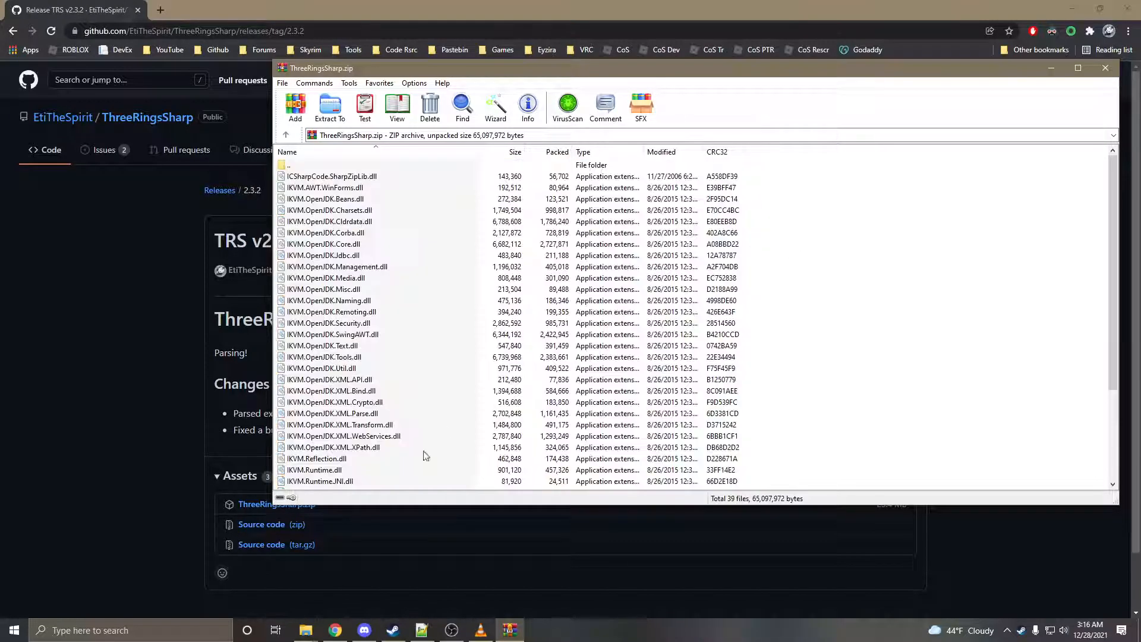
{"action": "left_click", "coordinate": [306, 629]}
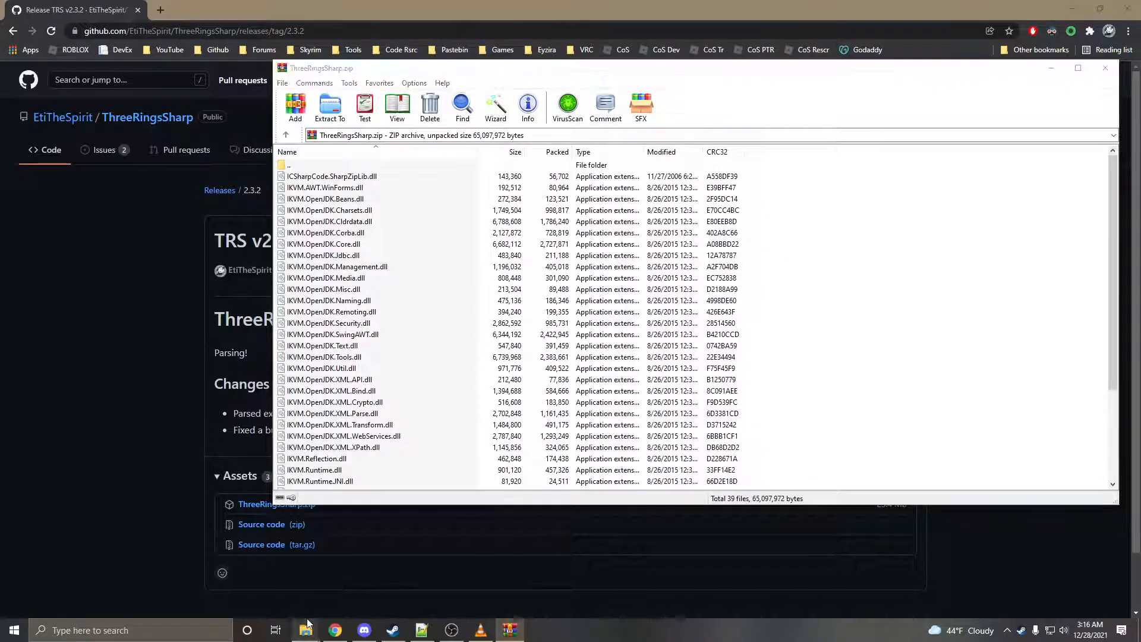
{"action": "left_click_drag", "start_coordinate": [480, 154], "coordinate": [650, 169]}
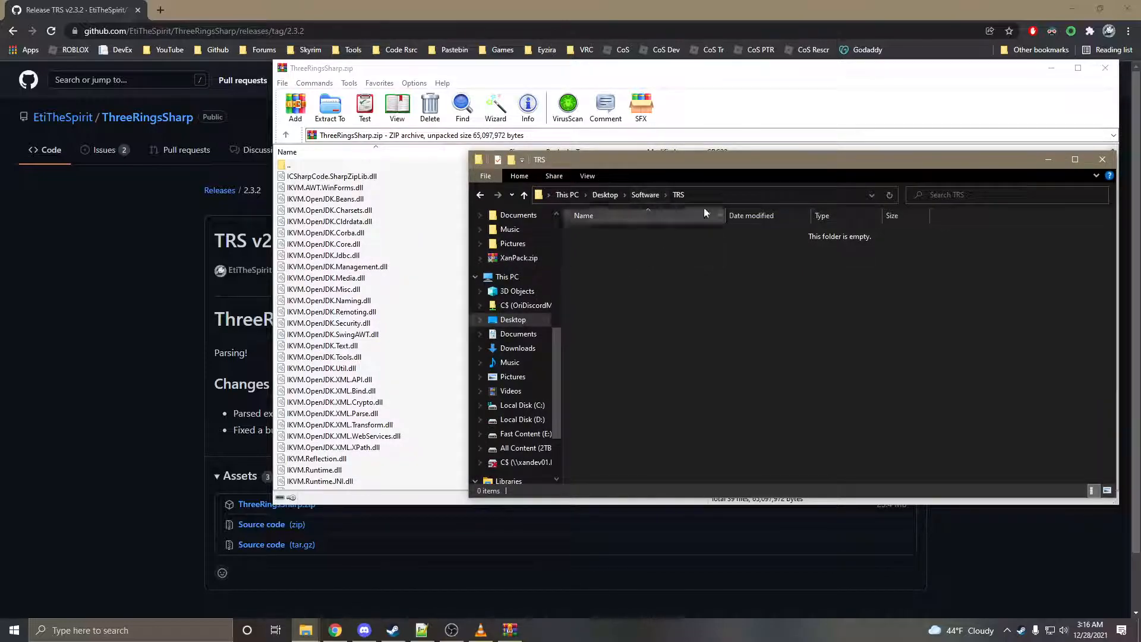
{"action": "left_click_drag", "start_coordinate": [703, 159], "coordinate": [297, 240]}
Step: Extract all files from ThreeRingsSharp.zip into the TRS folder and close the archive
{"action": "left_click", "coordinate": [327, 346]}
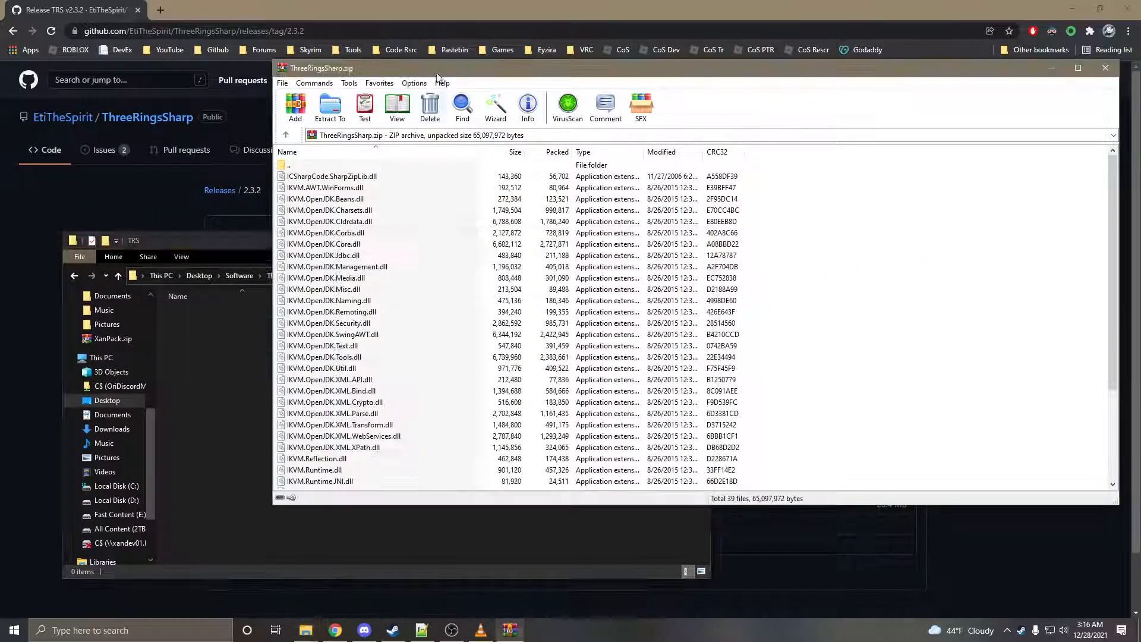
{"action": "key", "text": "ctrl+a"}
{"action": "left_click_drag", "start_coordinate": [327, 346], "coordinate": [214, 395]}
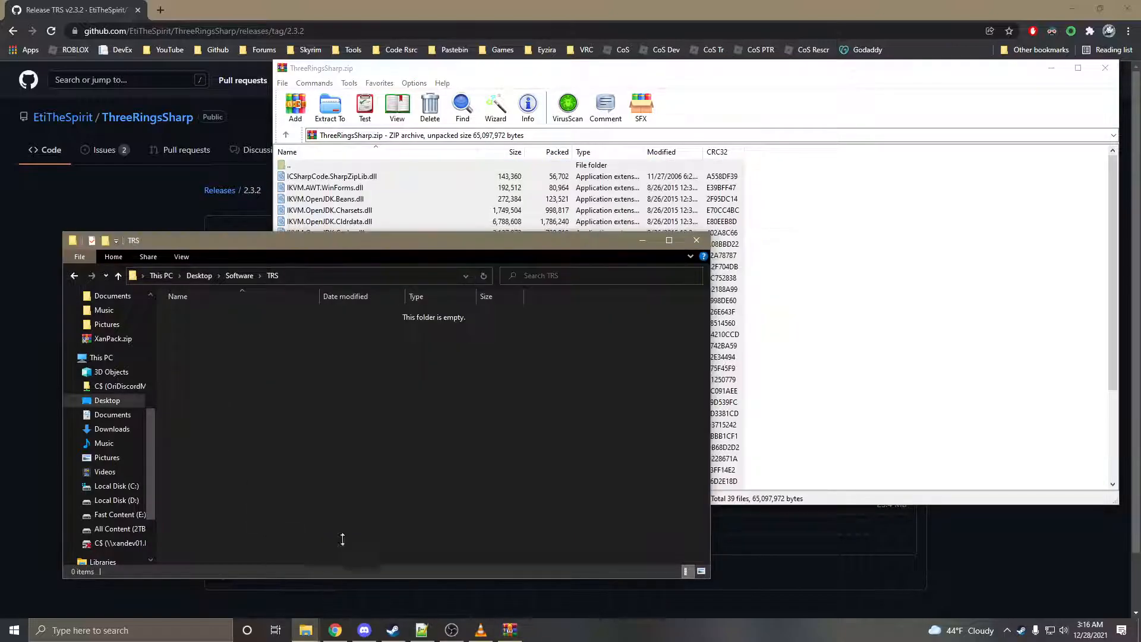
{"action": "left_click", "coordinate": [581, 475]}
{"action": "left_click_drag", "start_coordinate": [460, 236], "coordinate": [626, 207]}
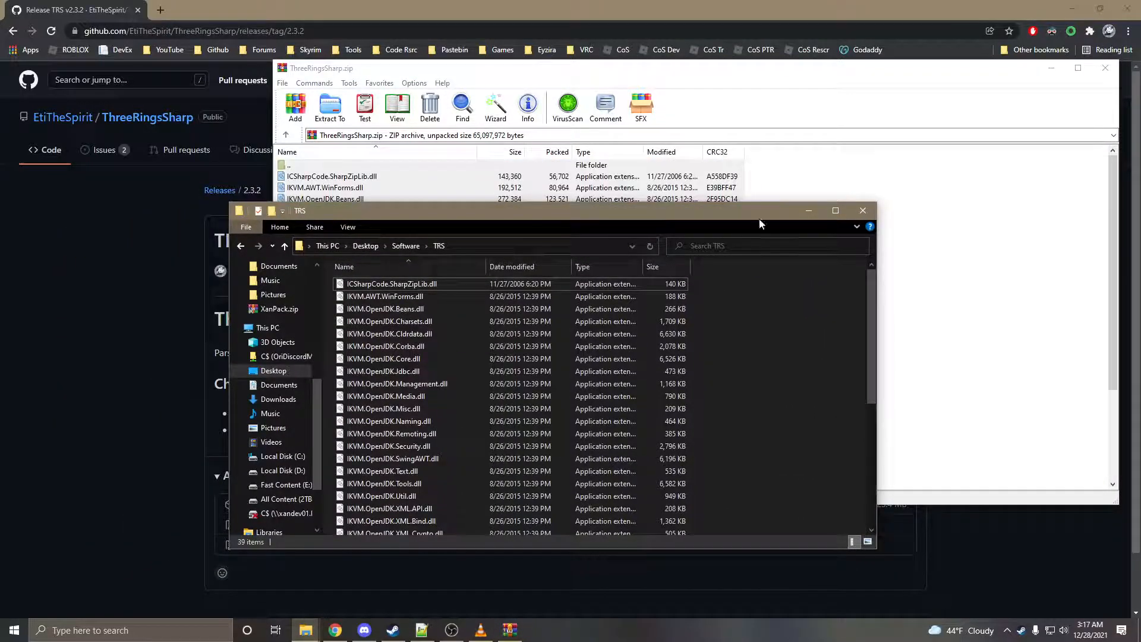
{"action": "left_click", "coordinate": [818, 66]}
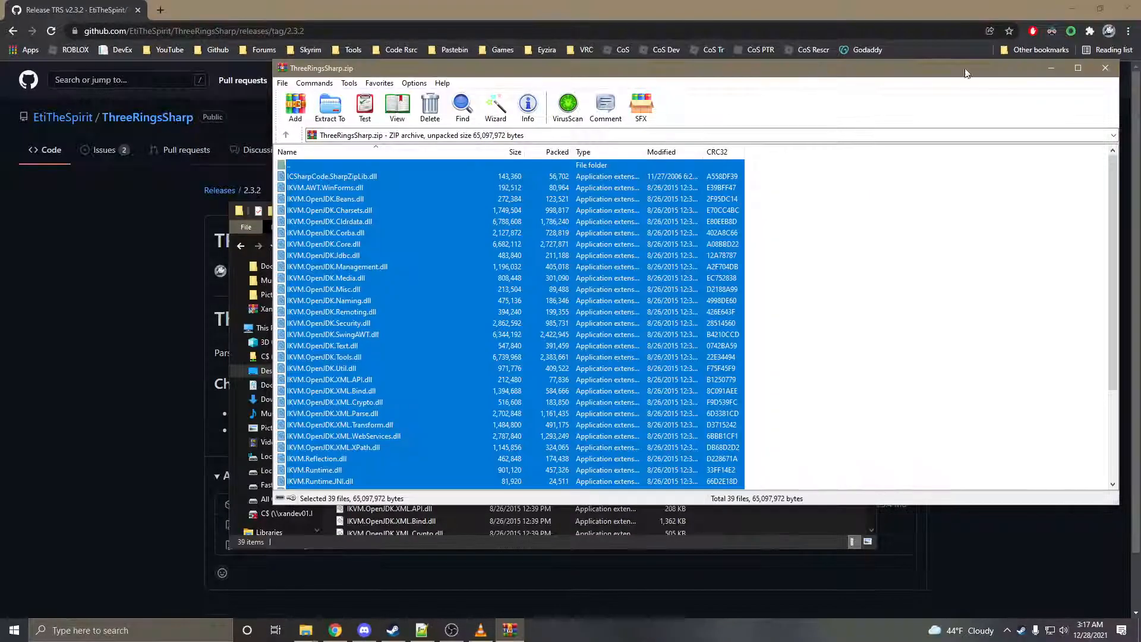
{"action": "left_click", "coordinate": [1105, 68]}
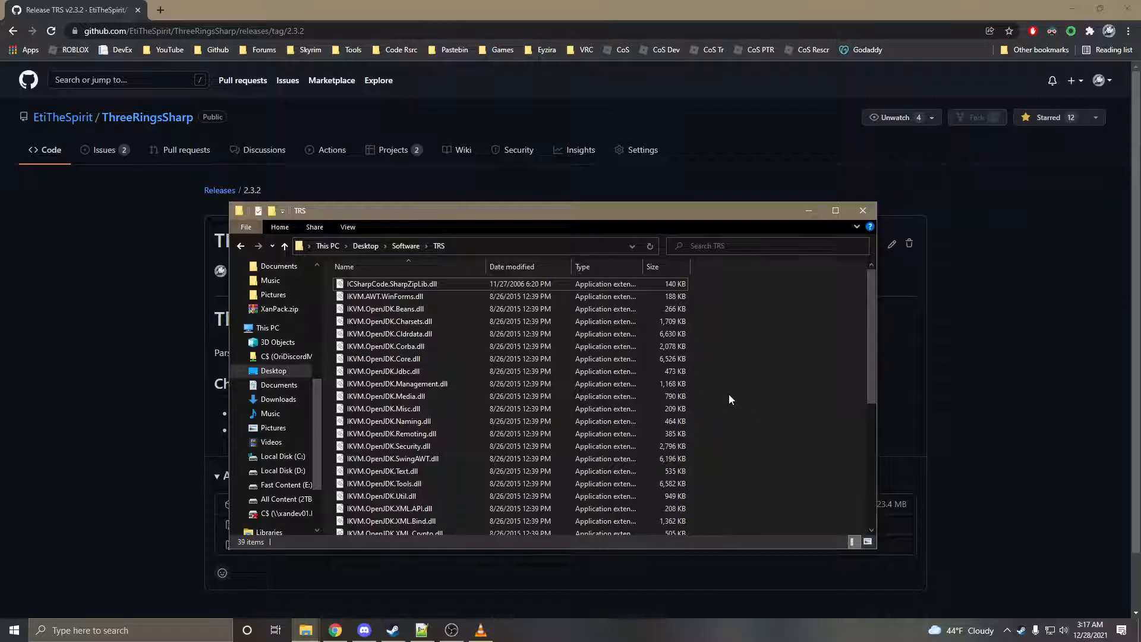
Step: Launch SKAnimatorTools.exe from the TRS folder and proceed past the setup welcome message to the configuration
{"action": "scroll", "coordinate": [729, 394], "scroll_direction": "down", "scroll_amount": 6}
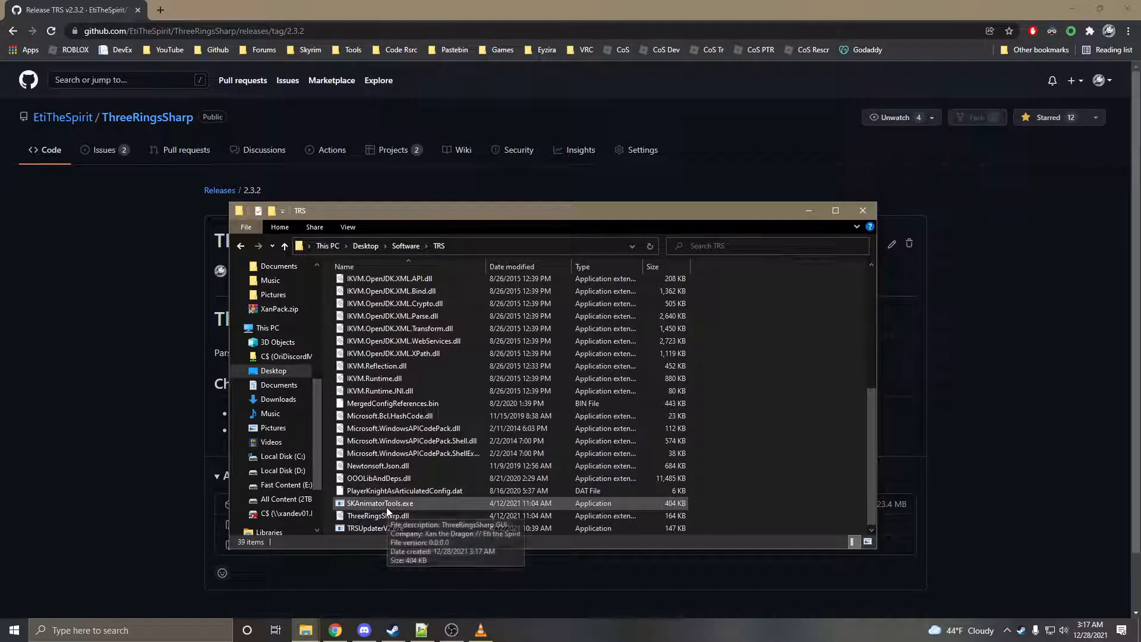
{"action": "left_click", "coordinate": [386, 507]}
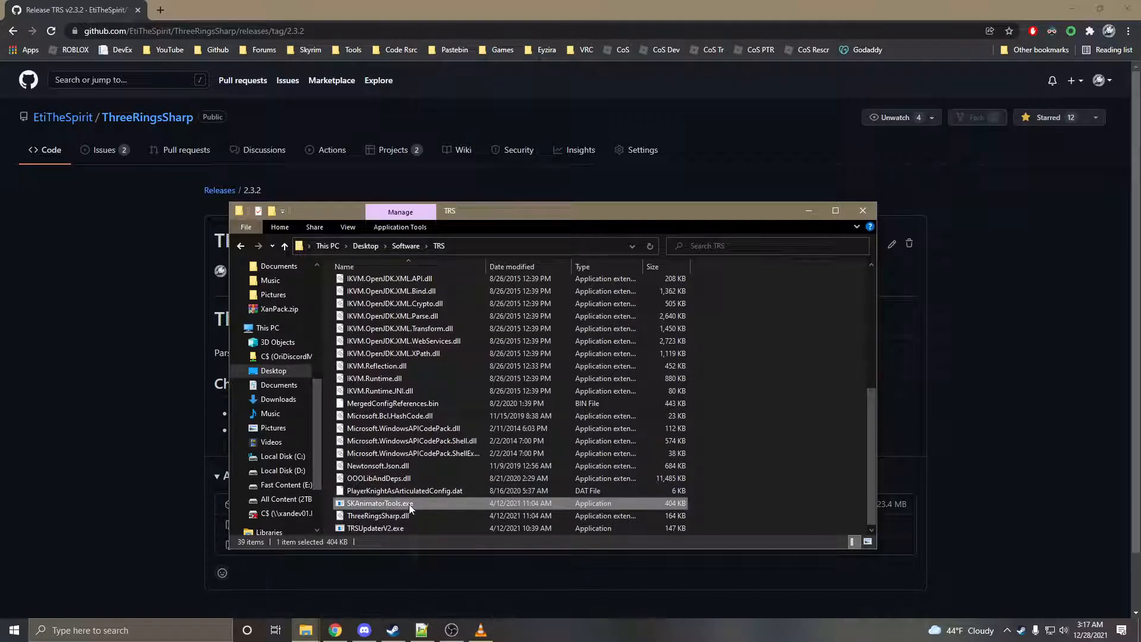
{"action": "double_click", "coordinate": [437, 504]}
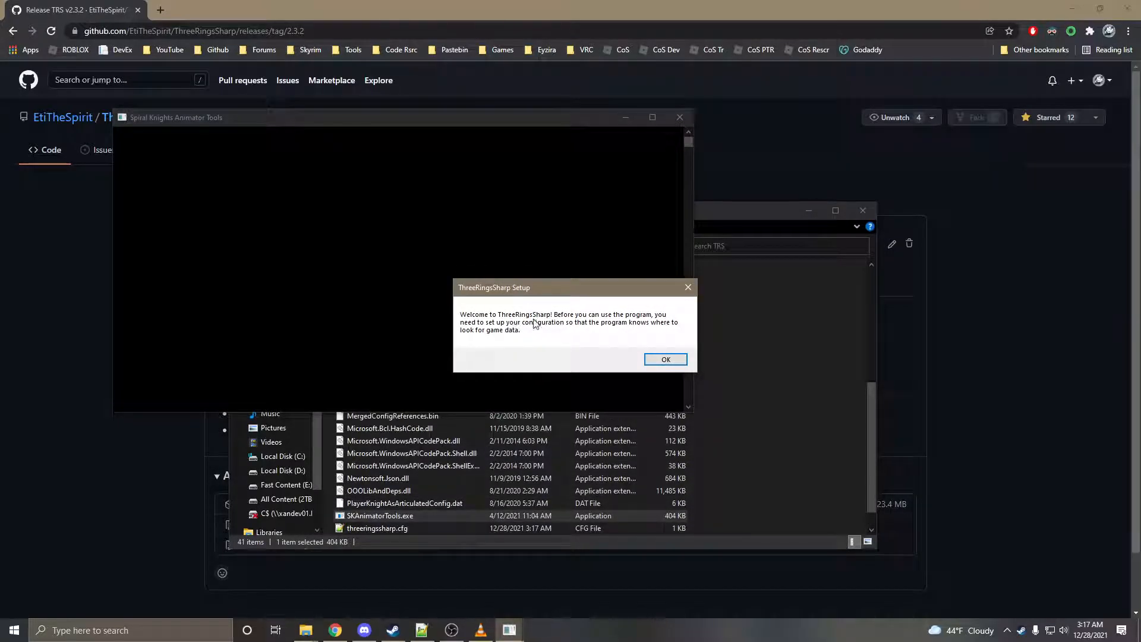
{"action": "left_click", "coordinate": [665, 360]}
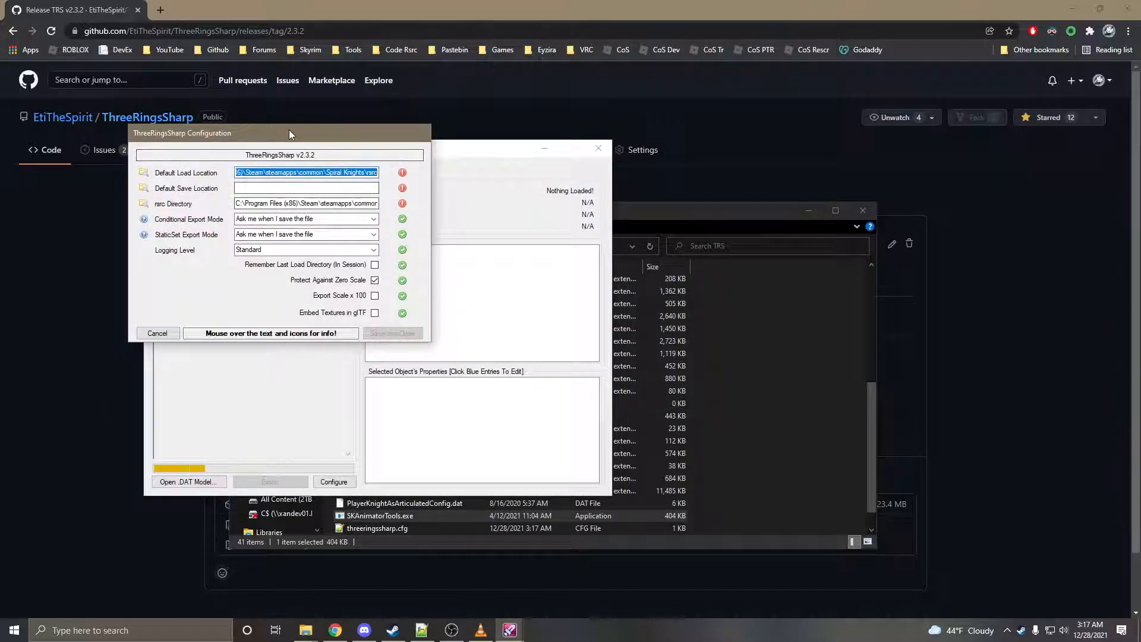
{"action": "left_click_drag", "start_coordinate": [289, 132], "coordinate": [420, 198]}
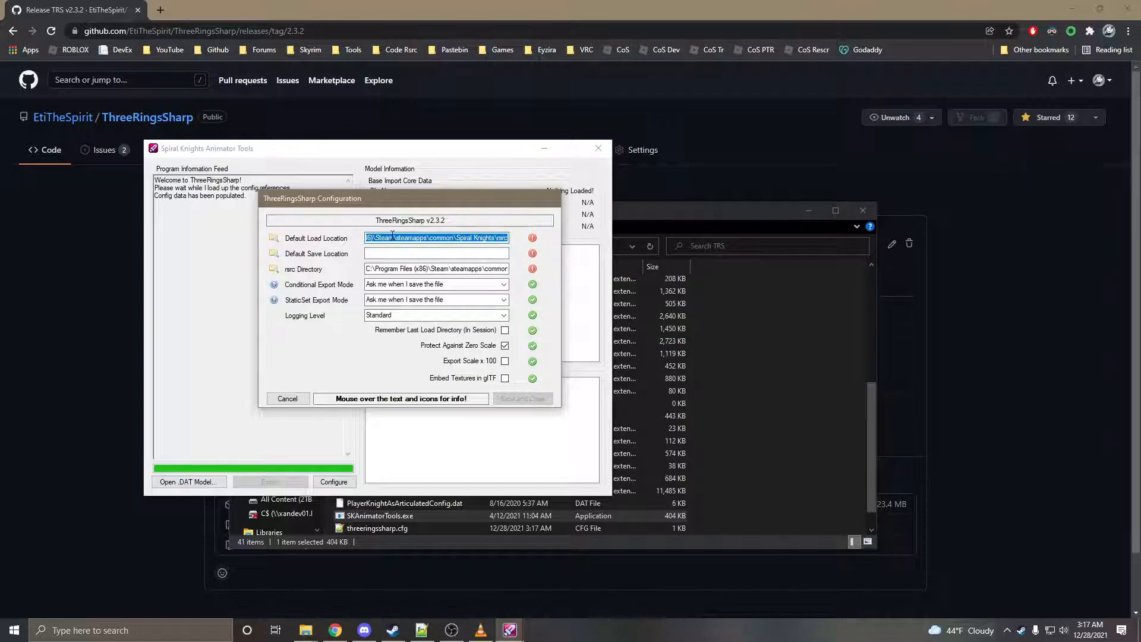
Step: Set the Default Load Location to E:\Steam Games\steamapps\common\Spiral Knights\rsrc
{"action": "mouse_move", "coordinate": [306, 242]}
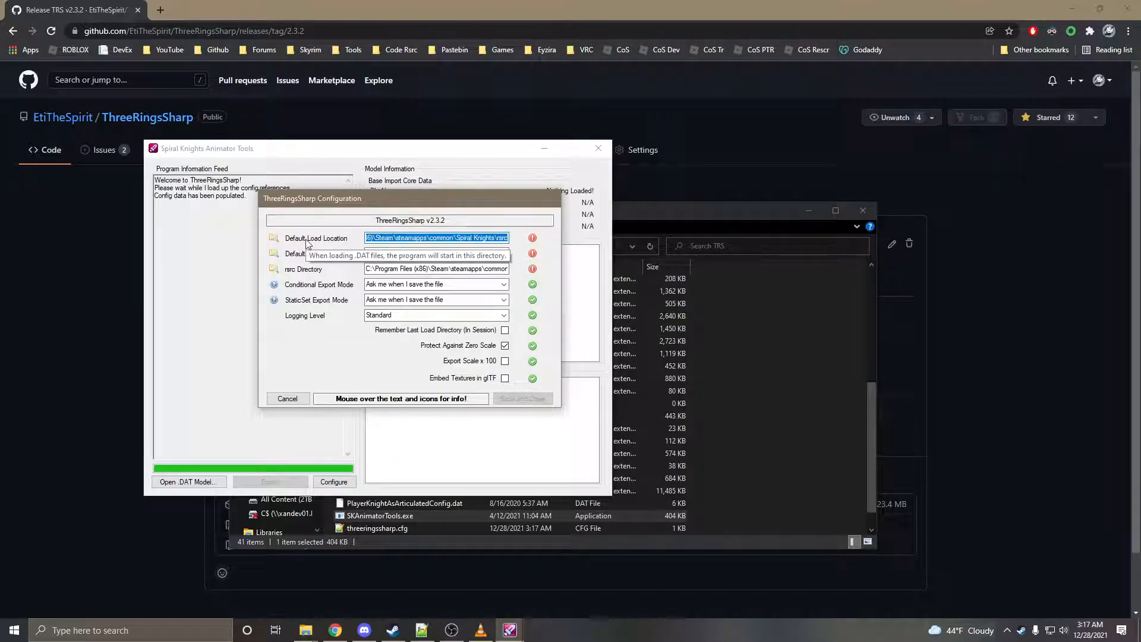
{"action": "mouse_move", "coordinate": [315, 271]}
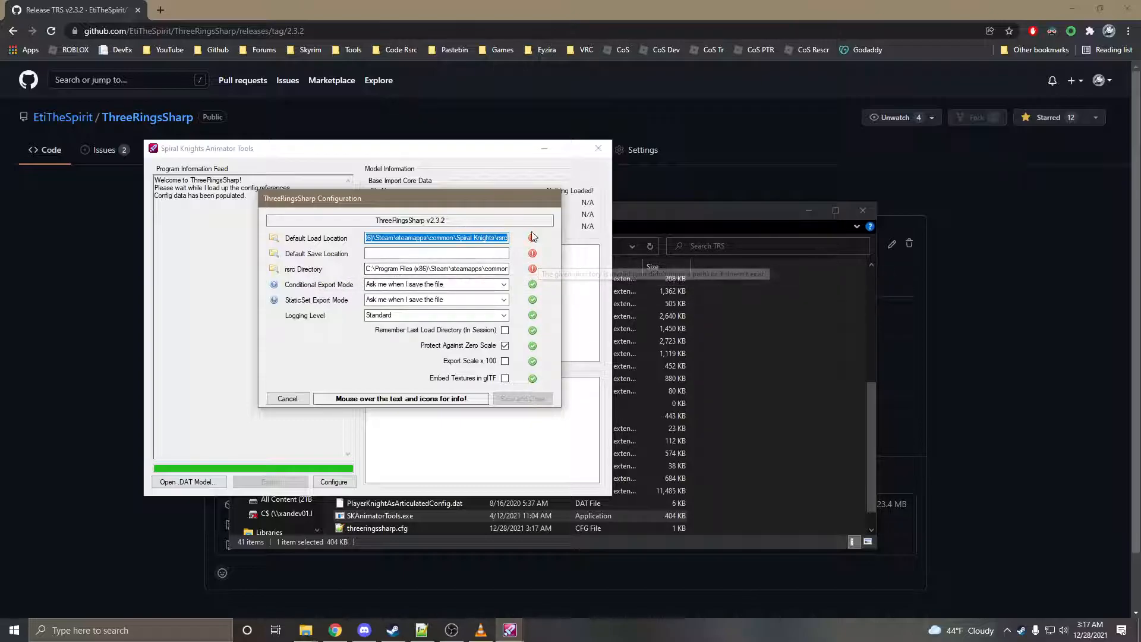
{"action": "left_click", "coordinate": [459, 238]}
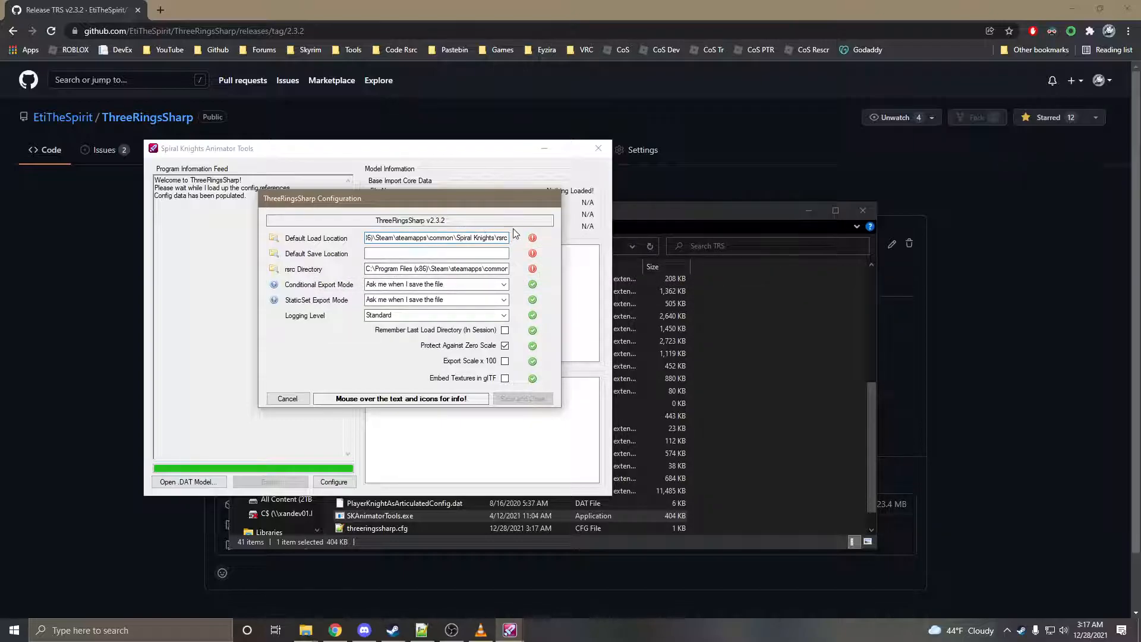
{"action": "key", "text": "ctrl+a"}
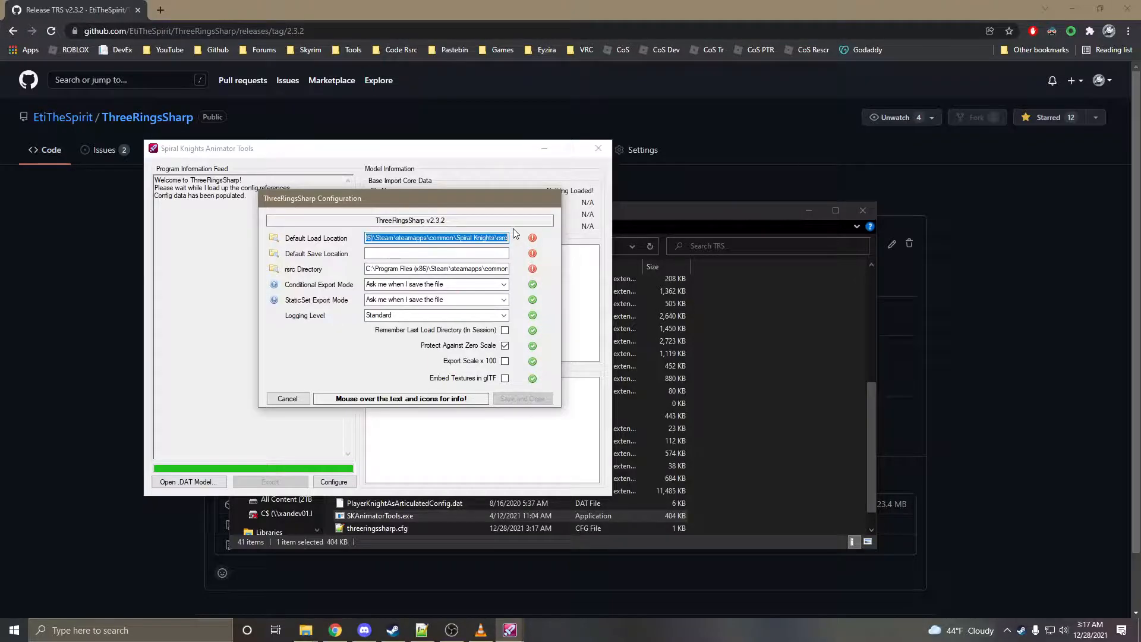
{"action": "key", "text": "Home"}
{"action": "key", "text": "End"}
{"action": "key", "text": "shift+Home"}
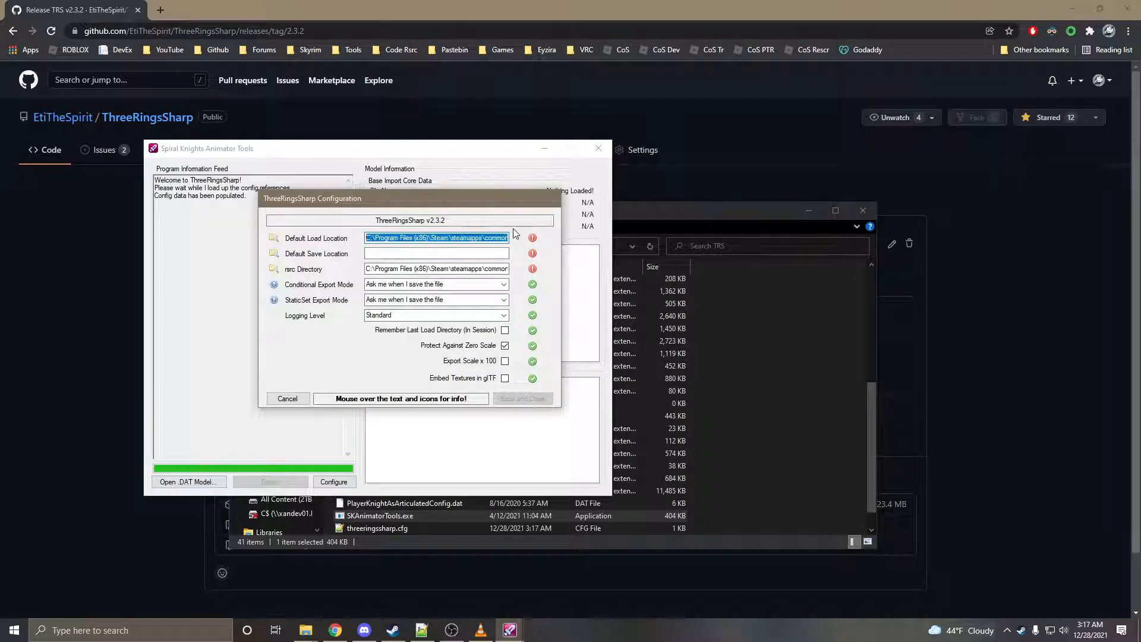
{"action": "key", "text": "End"}
{"action": "key", "text": "shift+Home"}
{"action": "type", "text": "E:"}
{"action": "type", "text": "\\Steam Games"}
{"action": "type", "text": "\\steamapps\\c"}
{"action": "type", "text": "ommon\\Spiral Knights\rsrc"}
Step: Copy the Default Load Location path and use it to replace the rsrc Directory path
{"action": "key", "text": "ctrl+a"}
{"action": "key", "text": "ctrl+c"}
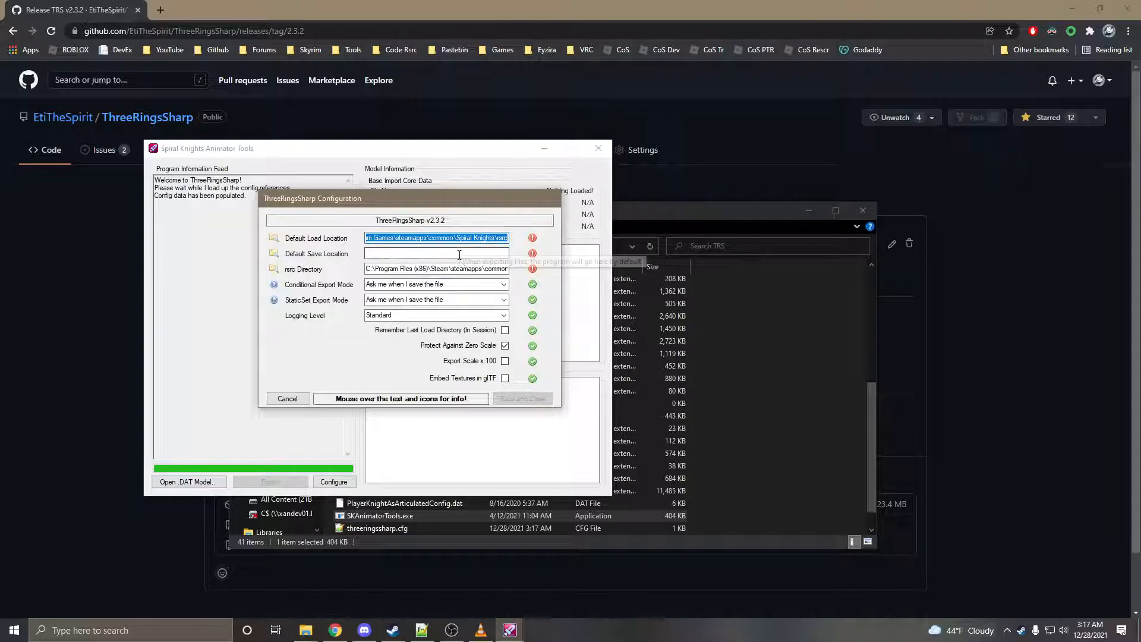
{"action": "left_click", "coordinate": [440, 269]}
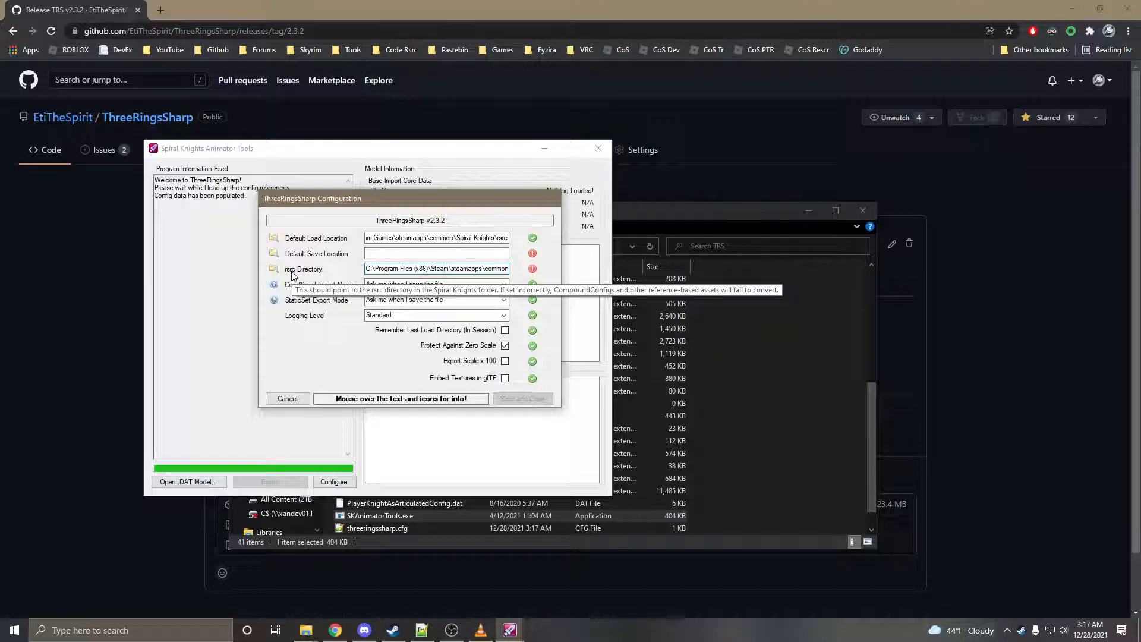
{"action": "key", "text": "ctrl+a"}
{"action": "key", "text": "ctrl+v"}
Step: Set the Default Save Location to the Desktop\3D\__SK_TEST folder and save the configuration
{"action": "left_click", "coordinate": [472, 253]}
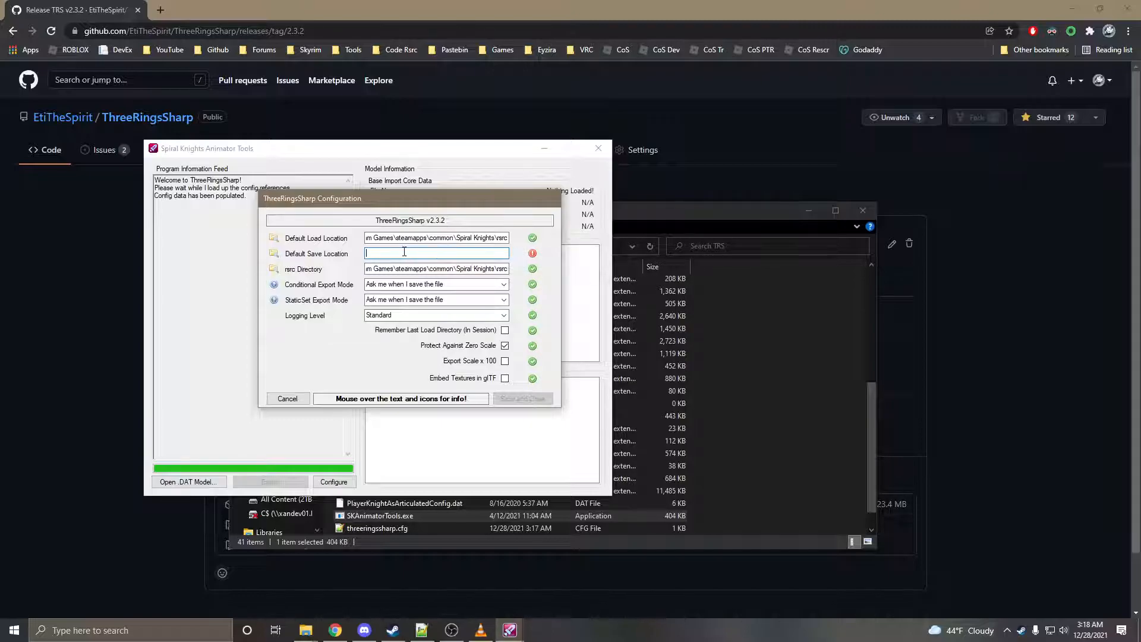
{"action": "left_click", "coordinate": [277, 252]}
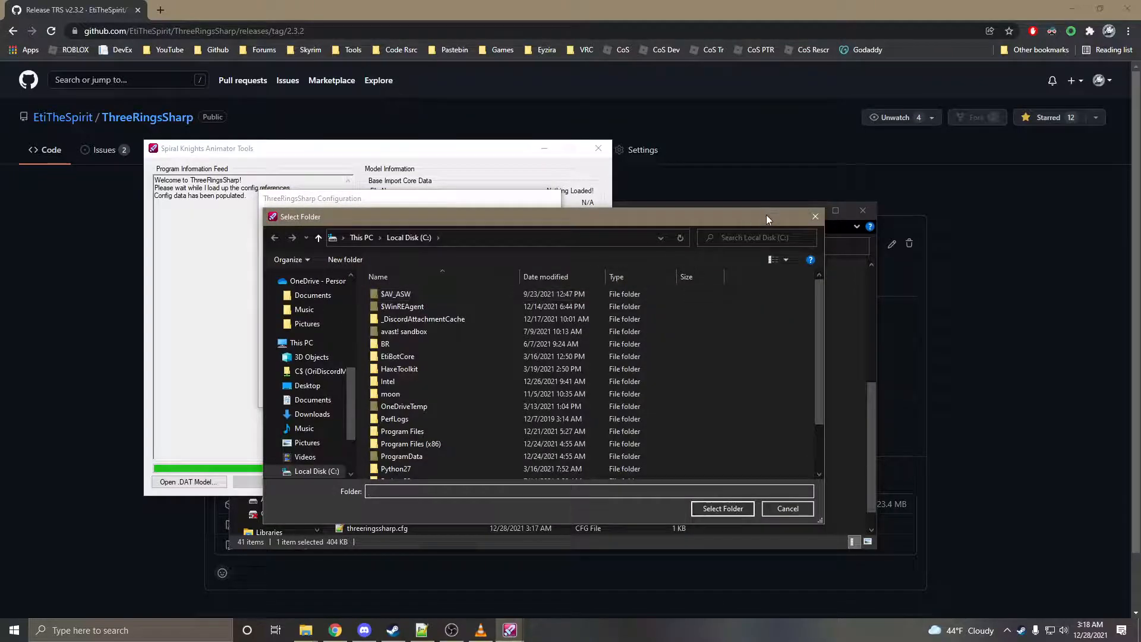
{"action": "left_click", "coordinate": [604, 240]}
{"action": "scroll", "coordinate": [337, 343], "scroll_direction": "up", "scroll_amount": 4}
{"action": "scroll", "coordinate": [337, 347], "scroll_direction": "up", "scroll_amount": 2}
{"action": "left_click", "coordinate": [310, 471]}
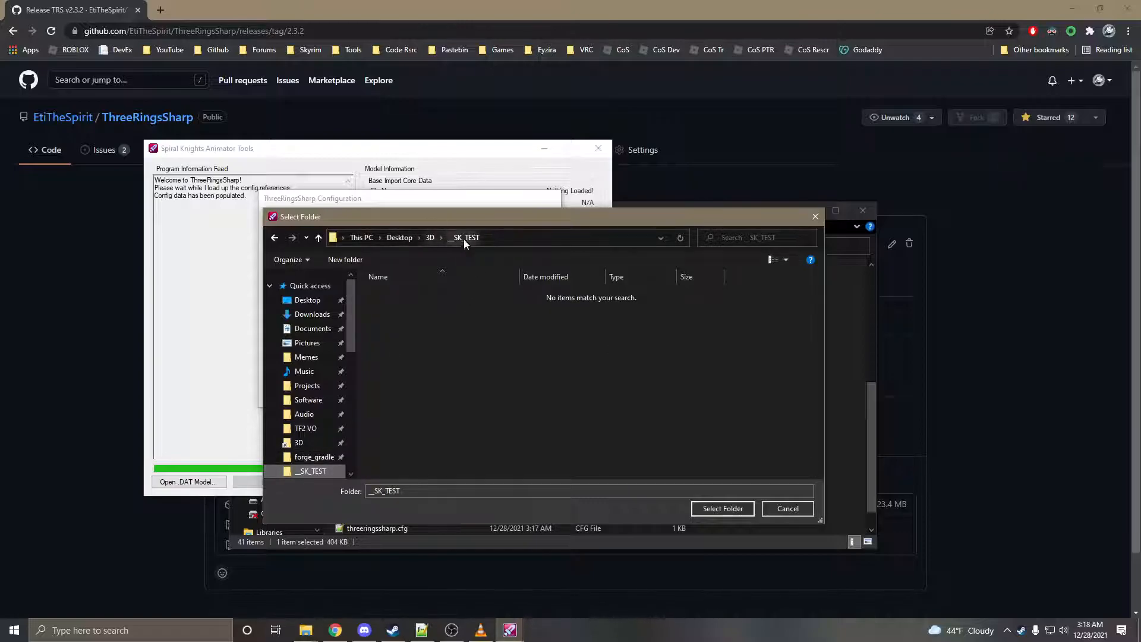
{"action": "left_click", "coordinate": [708, 508]}
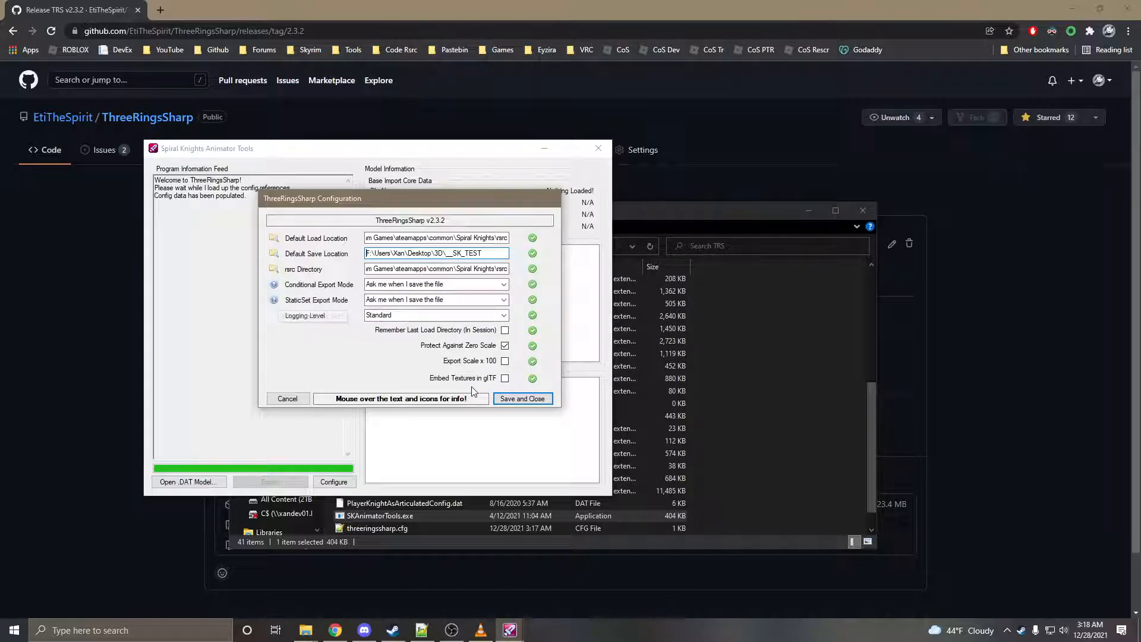
{"action": "left_click", "coordinate": [507, 401]}
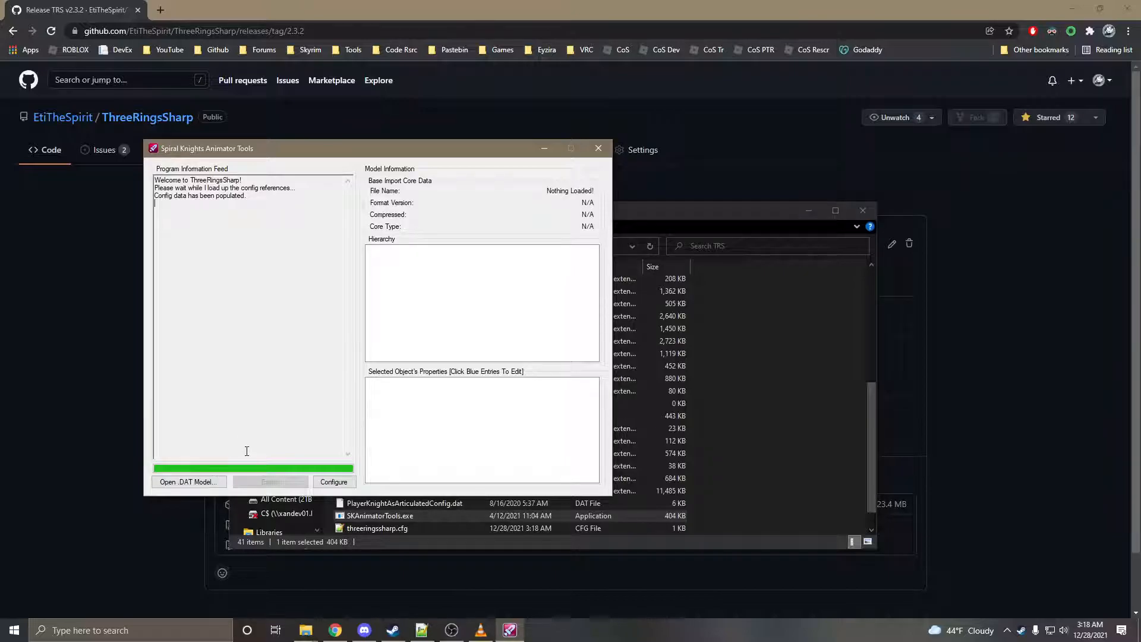
Step: Start opening a .DAT model and go to the folder E:\Steam Games\steamapps\common\Spiral Knights\rsrc
{"action": "left_click", "coordinate": [189, 482]}
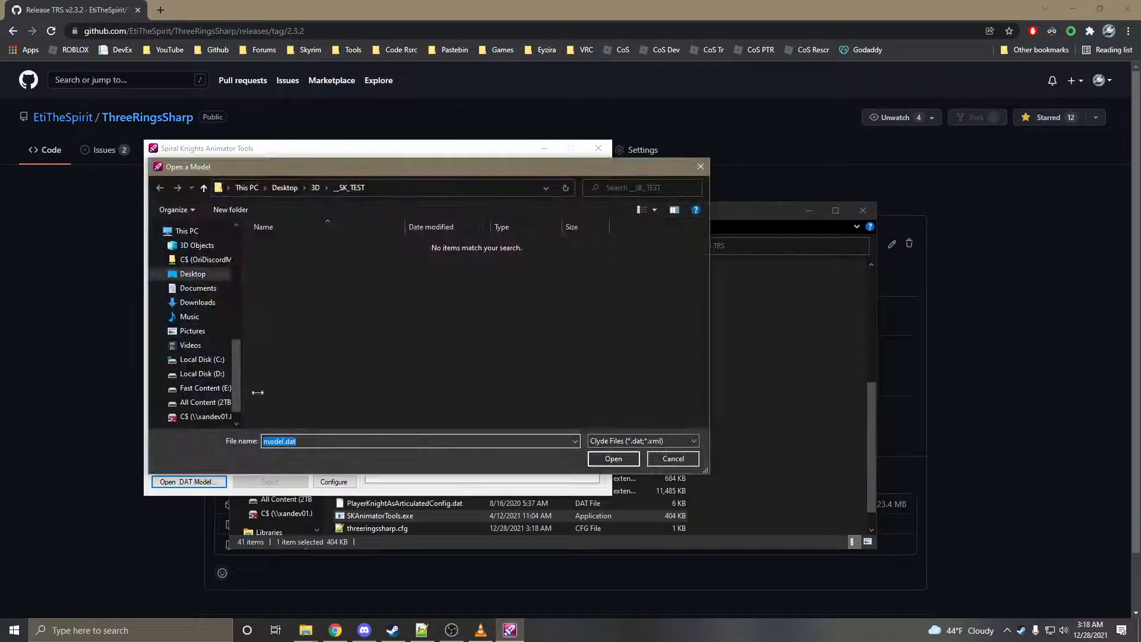
{"action": "left_click_drag", "start_coordinate": [387, 168], "coordinate": [628, 221]}
{"action": "left_click", "coordinate": [652, 243]}
{"action": "key", "text": "ctrl+v"}
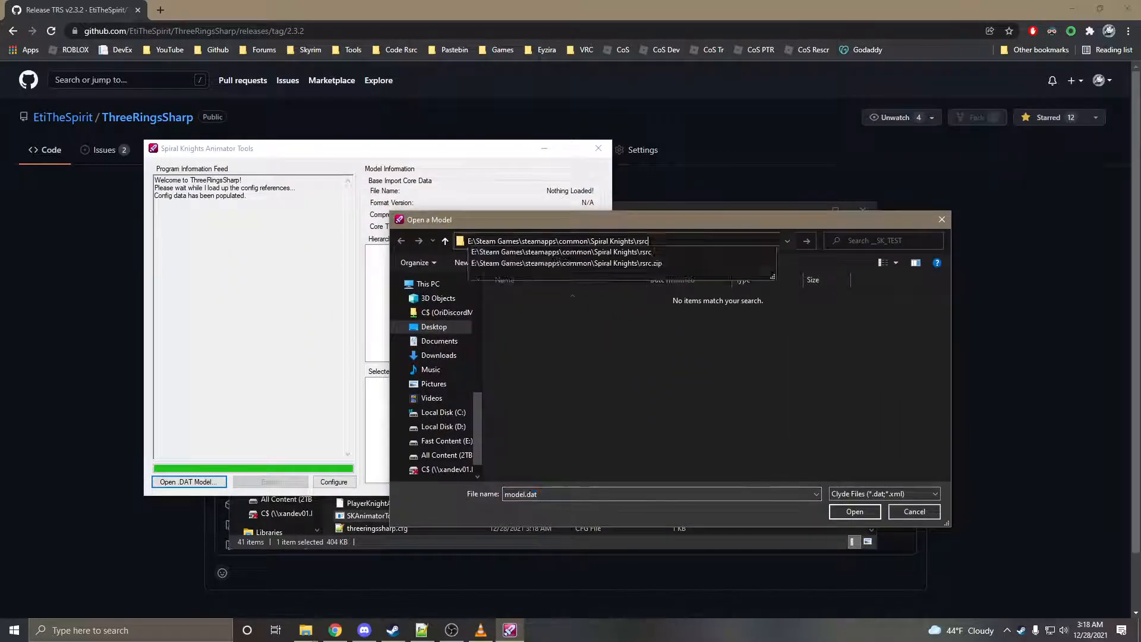
{"action": "key", "text": "Return"}
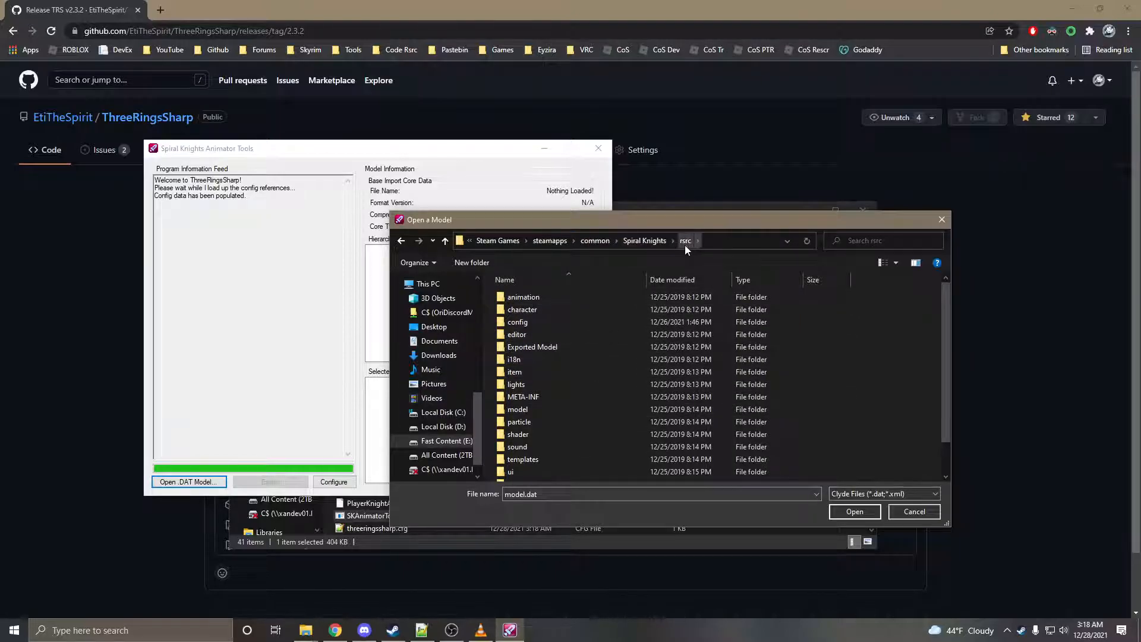
Step: Load model.dat from character\npc\monster\gremlin\null and expand model.dat and circle.dat in the hierarchy
{"action": "double_click", "coordinate": [558, 310]}
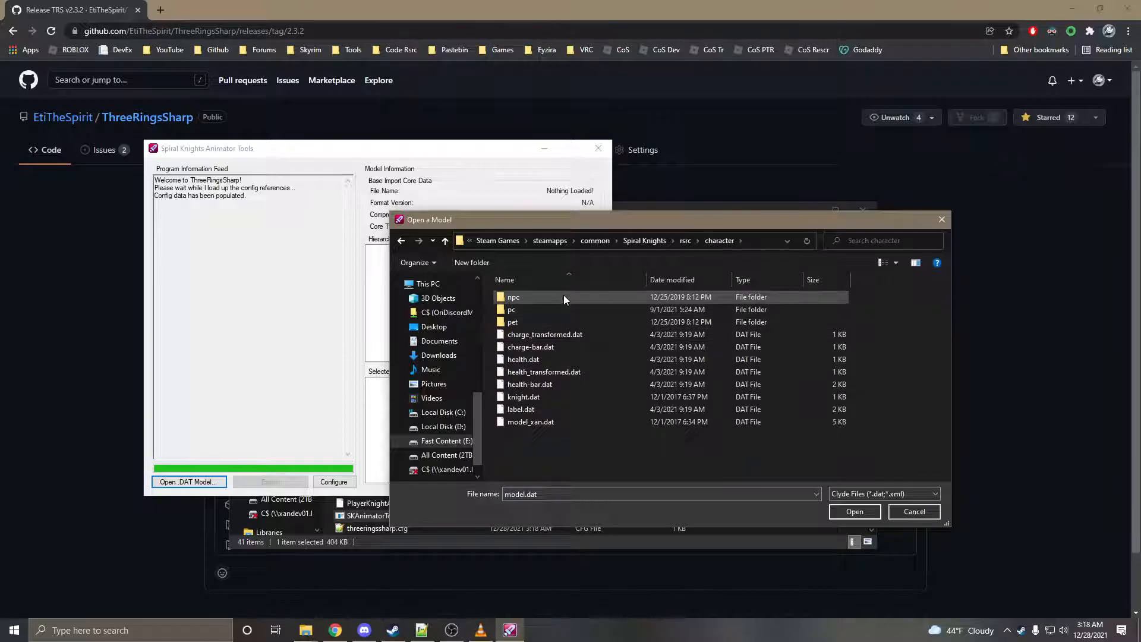
{"action": "double_click", "coordinate": [539, 298]}
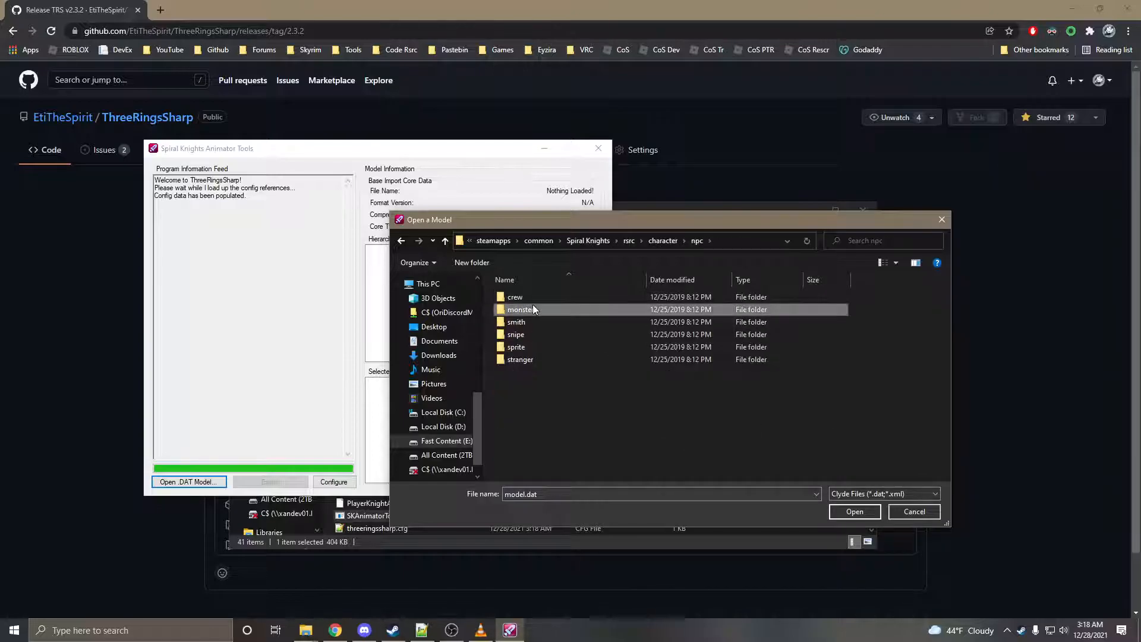
{"action": "double_click", "coordinate": [532, 308]}
{"action": "double_click", "coordinate": [542, 473]}
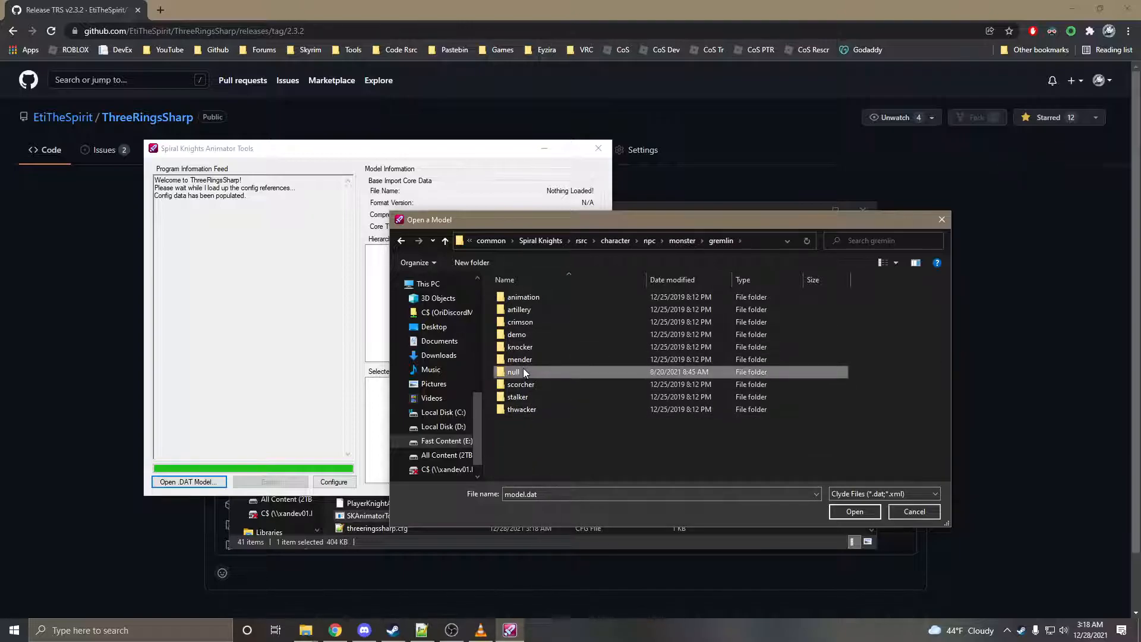
{"action": "double_click", "coordinate": [523, 371]}
{"action": "left_click", "coordinate": [854, 511]}
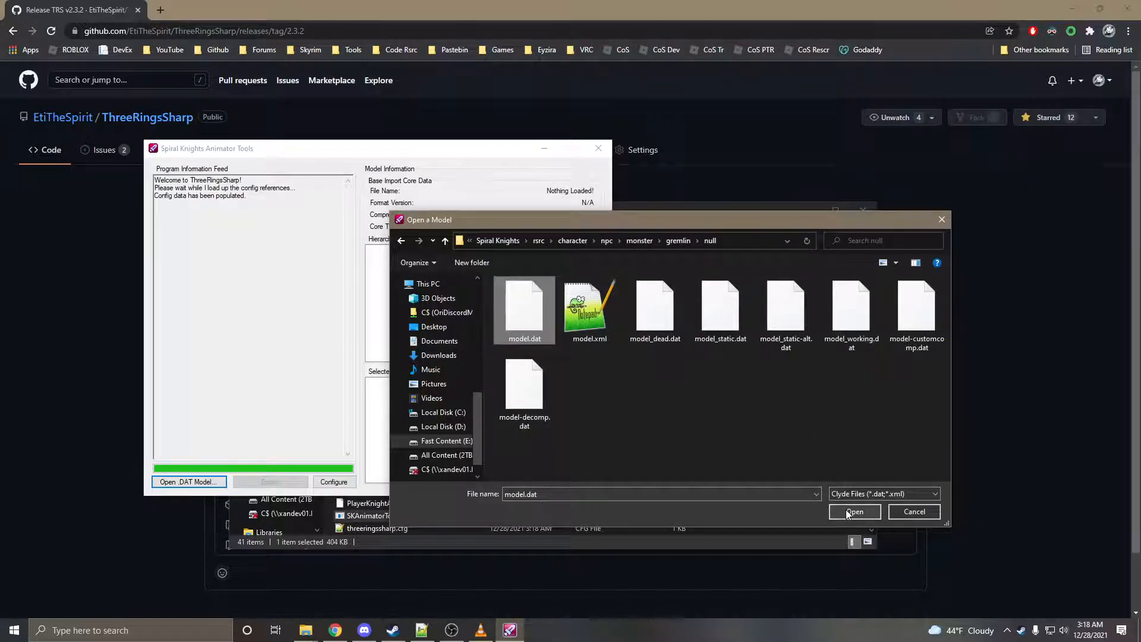
{"action": "left_click", "coordinate": [372, 251]}
{"action": "left_click", "coordinate": [384, 260]}
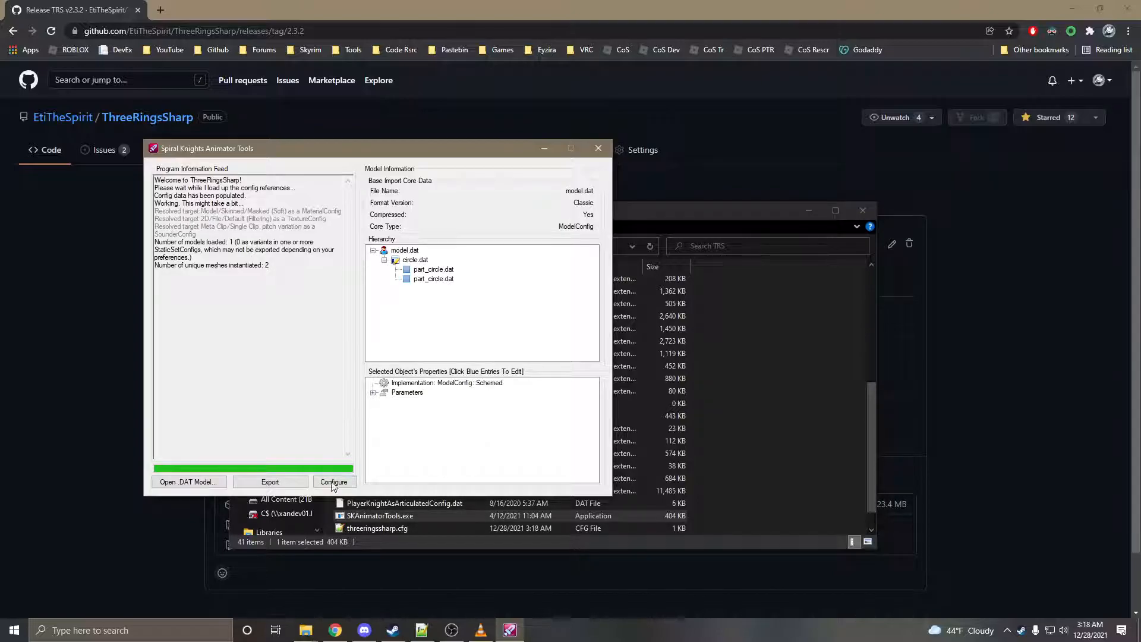
Step: Examine the Parameters of the currently selected object in its properties, then collapse them
{"action": "left_click", "coordinate": [373, 393]}
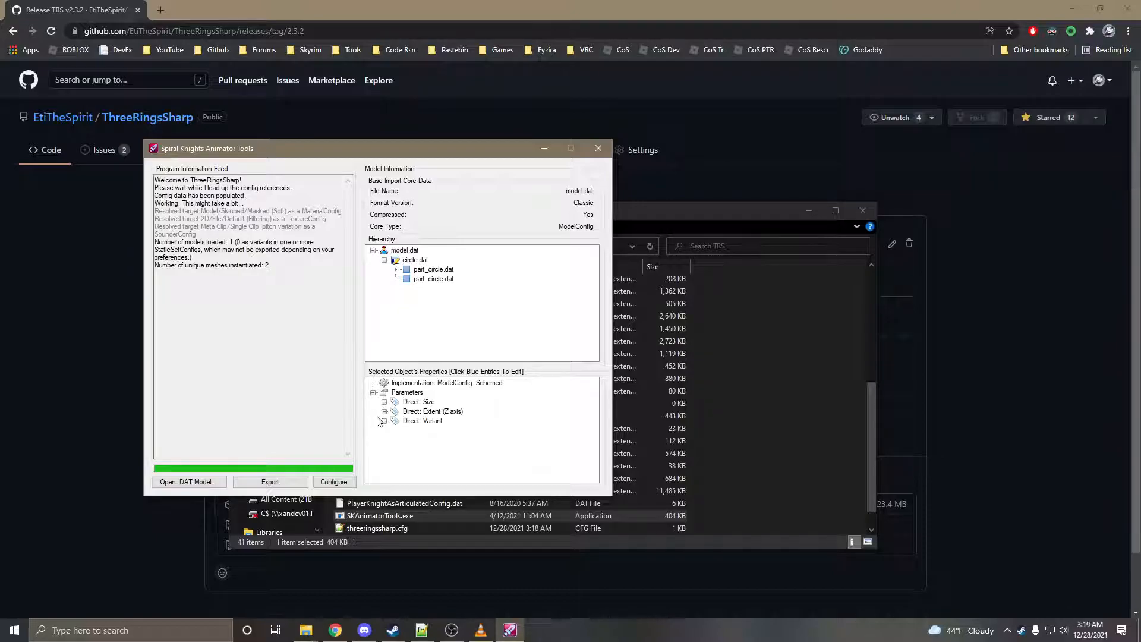
{"action": "left_click", "coordinate": [372, 393]}
{"action": "left_click", "coordinate": [405, 393]}
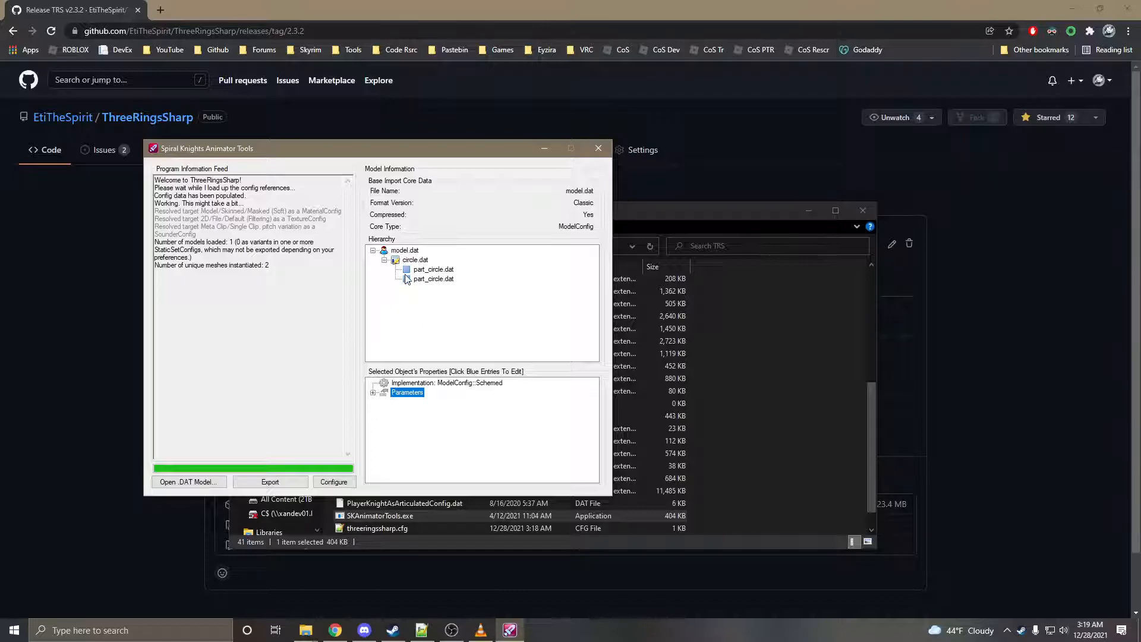
Step: Set the Variant parameter of the root model.dat to Ember and apply it
{"action": "left_click", "coordinate": [404, 251]}
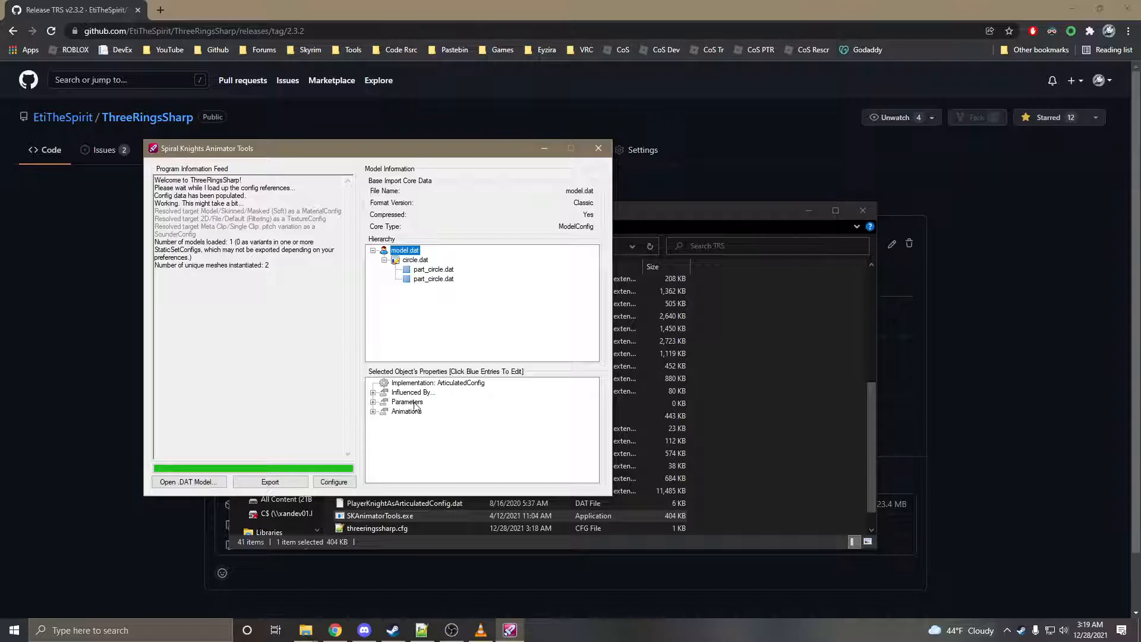
{"action": "left_click", "coordinate": [373, 403]}
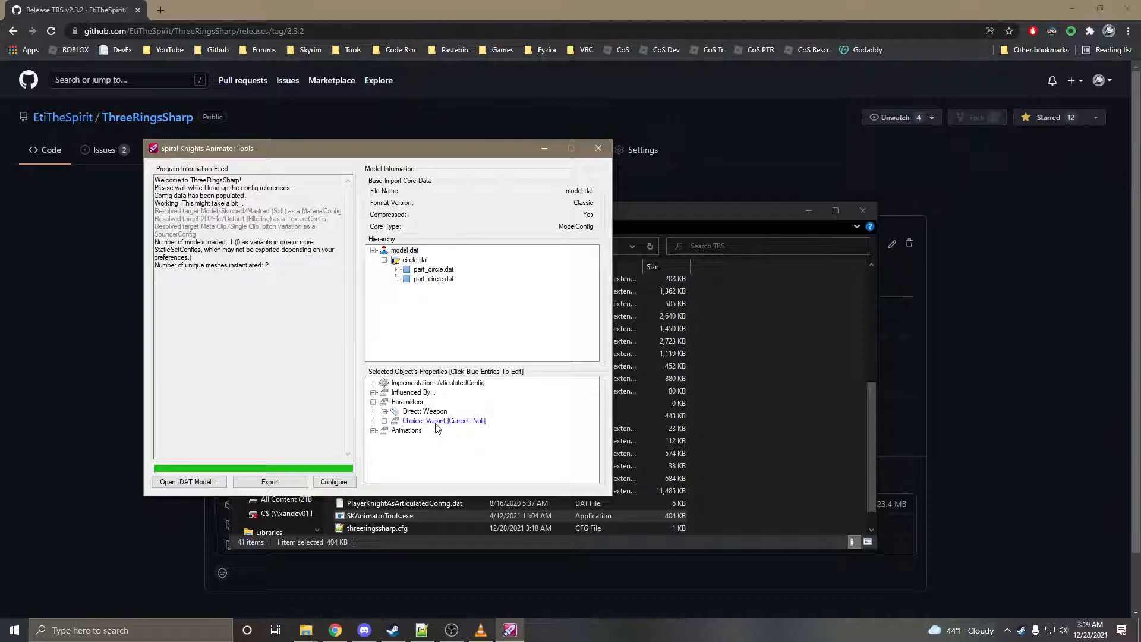
{"action": "left_click", "coordinate": [477, 421]}
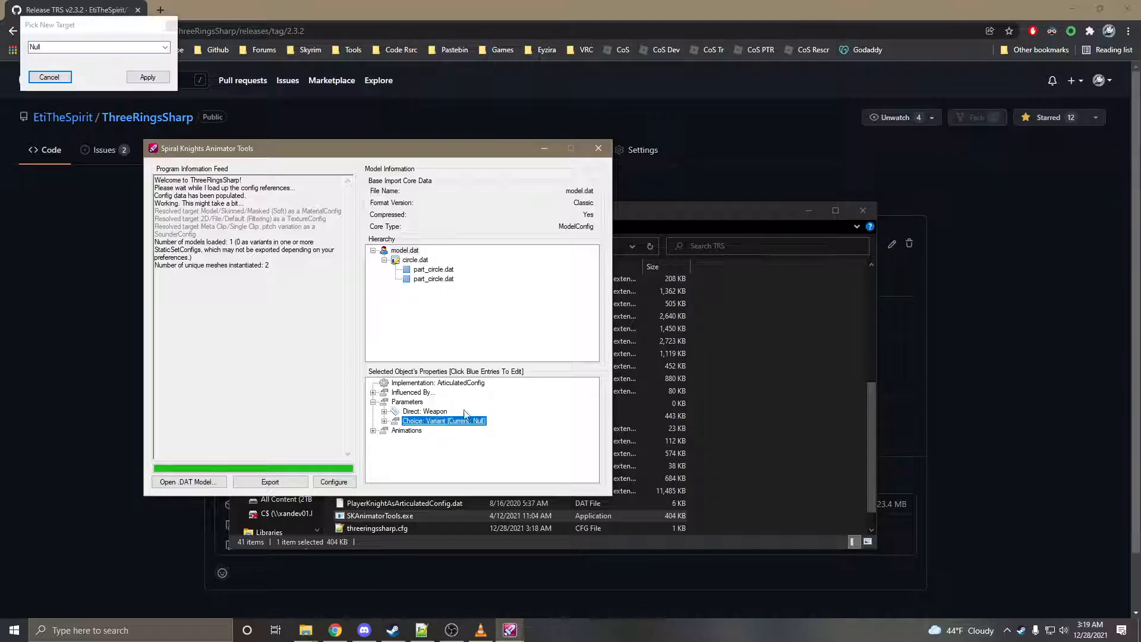
{"action": "left_click_drag", "start_coordinate": [84, 13], "coordinate": [443, 247]}
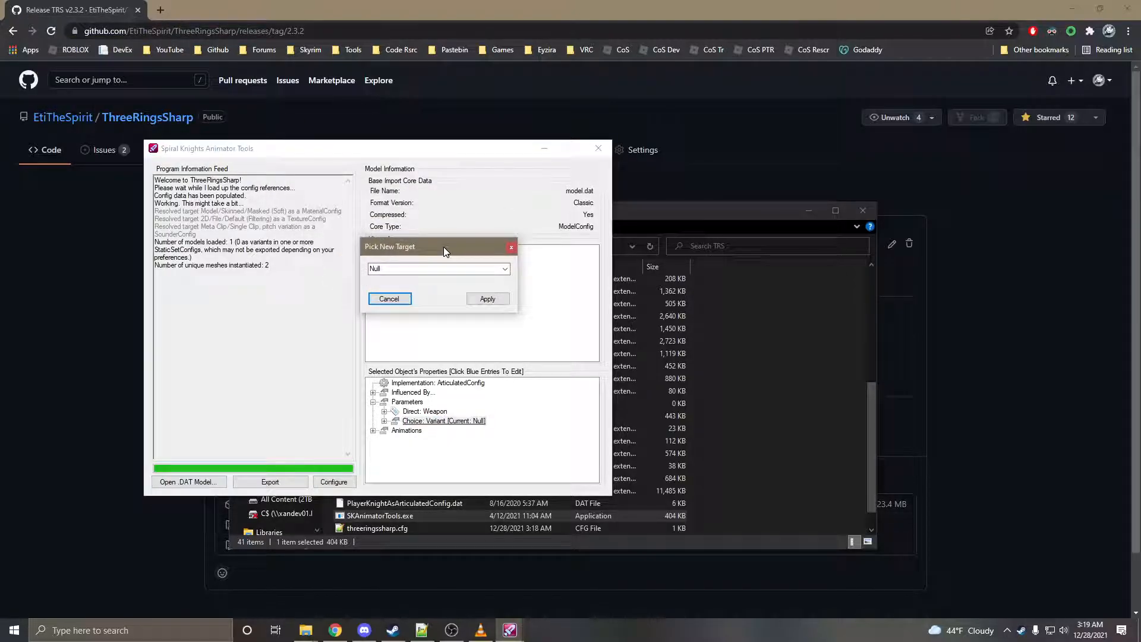
{"action": "left_click", "coordinate": [503, 270]}
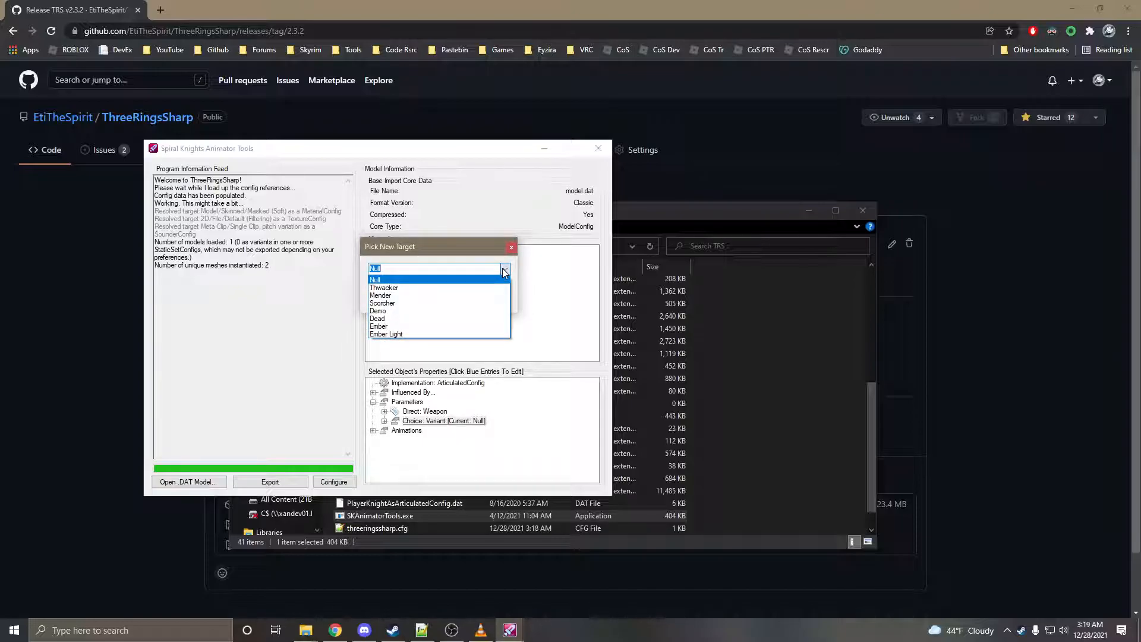
{"action": "left_click", "coordinate": [457, 327]}
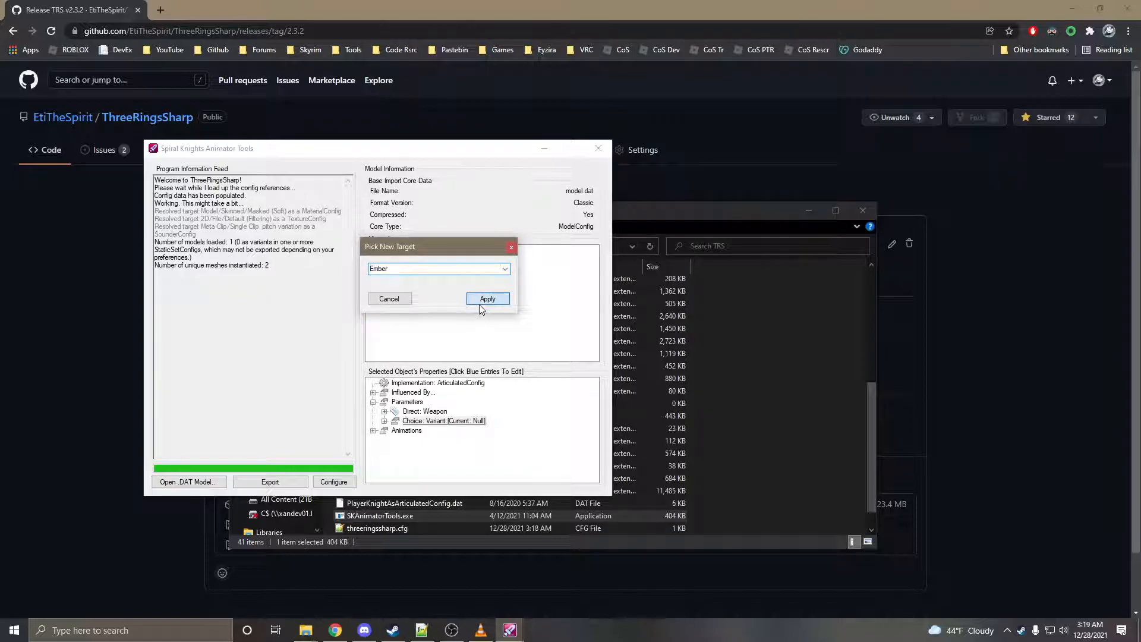
{"action": "left_click", "coordinate": [483, 306]}
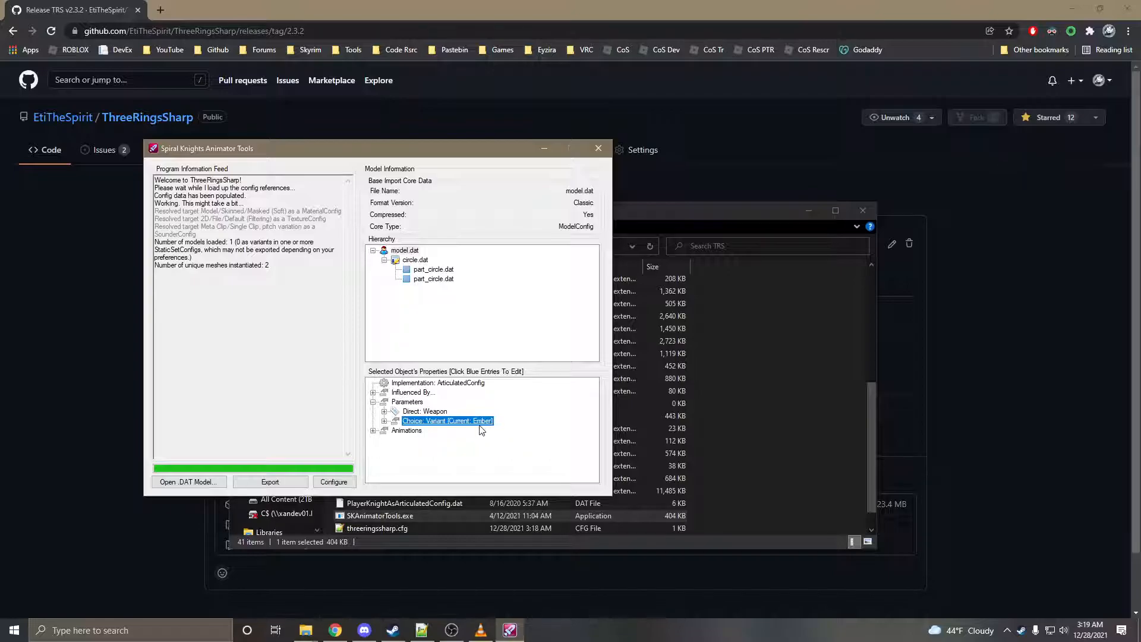
Step: Export the model as "gremlin mender" in glTF 2.0 Binary format to the __SK_TEST folder, overwriting the existing file
{"action": "left_click", "coordinate": [266, 482]}
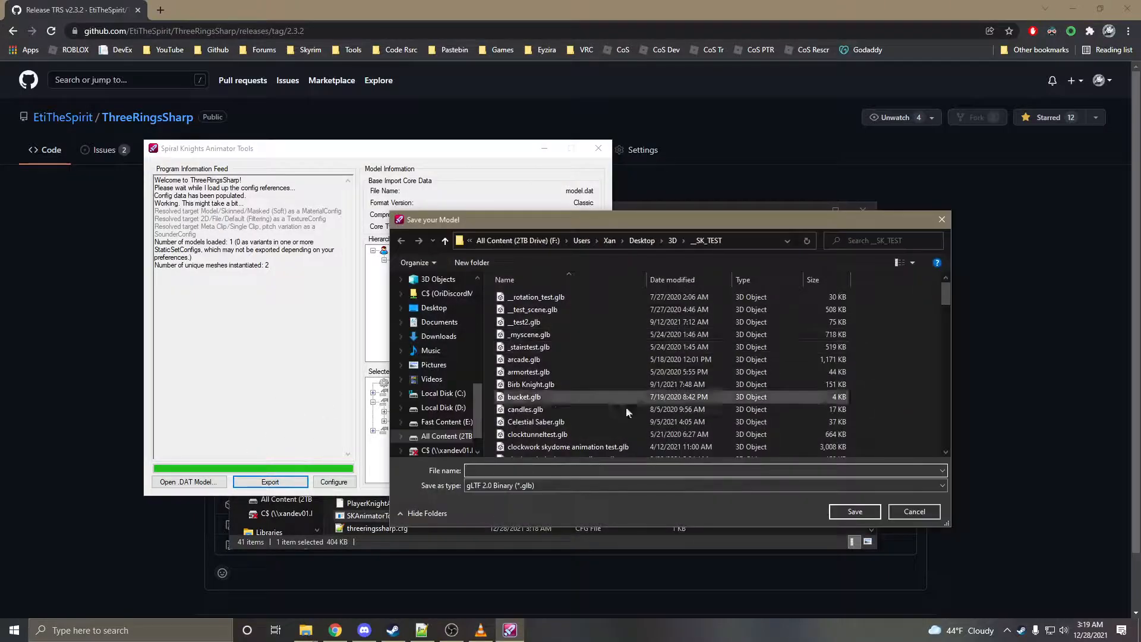
{"action": "type", "text": "gremlin mender"}
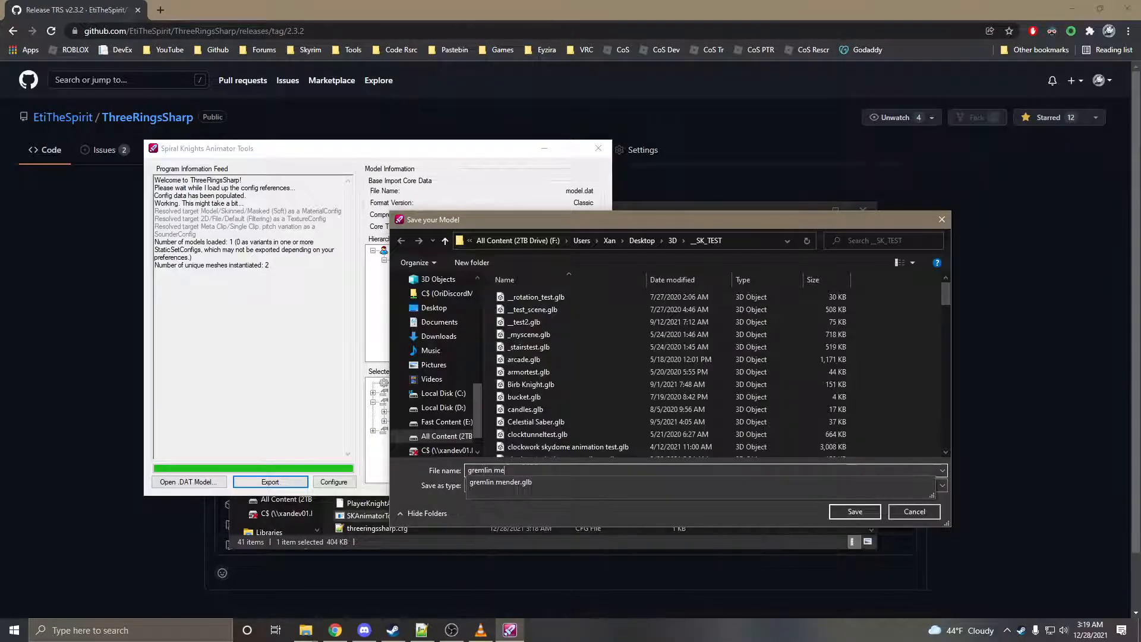
{"action": "key", "text": "Return"}
{"action": "key", "text": "Return"}
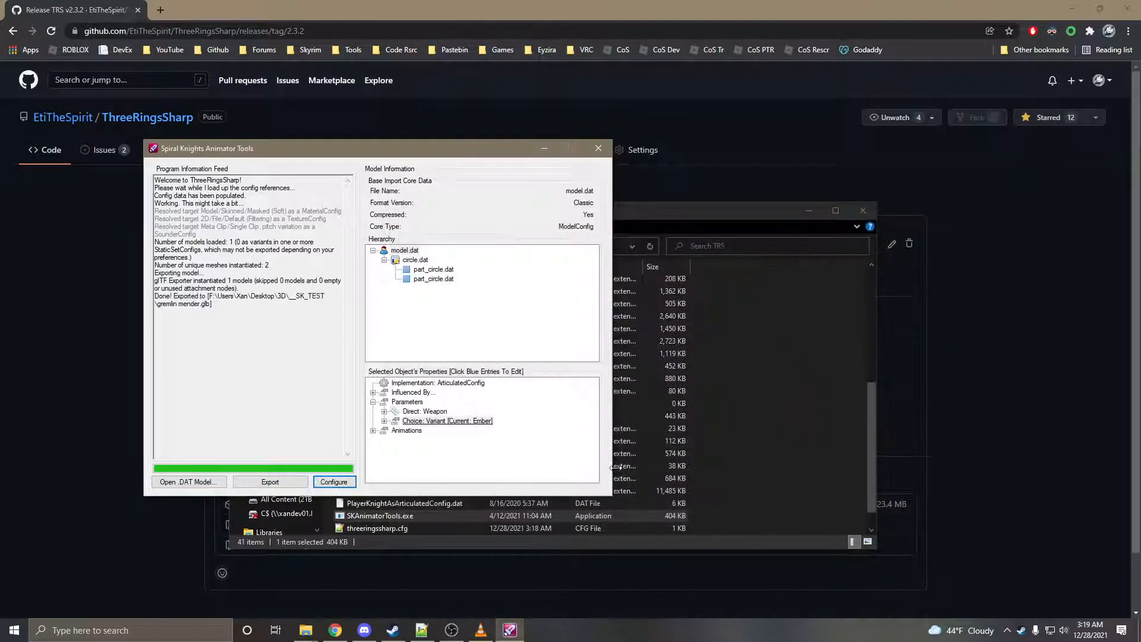
Step: Examine the Animations and Parameters of the root model.dat, and leave both groups collapsed
{"action": "left_click", "coordinate": [303, 357]}
{"action": "double_click", "coordinate": [206, 304]}
{"action": "left_click", "coordinate": [372, 430]}
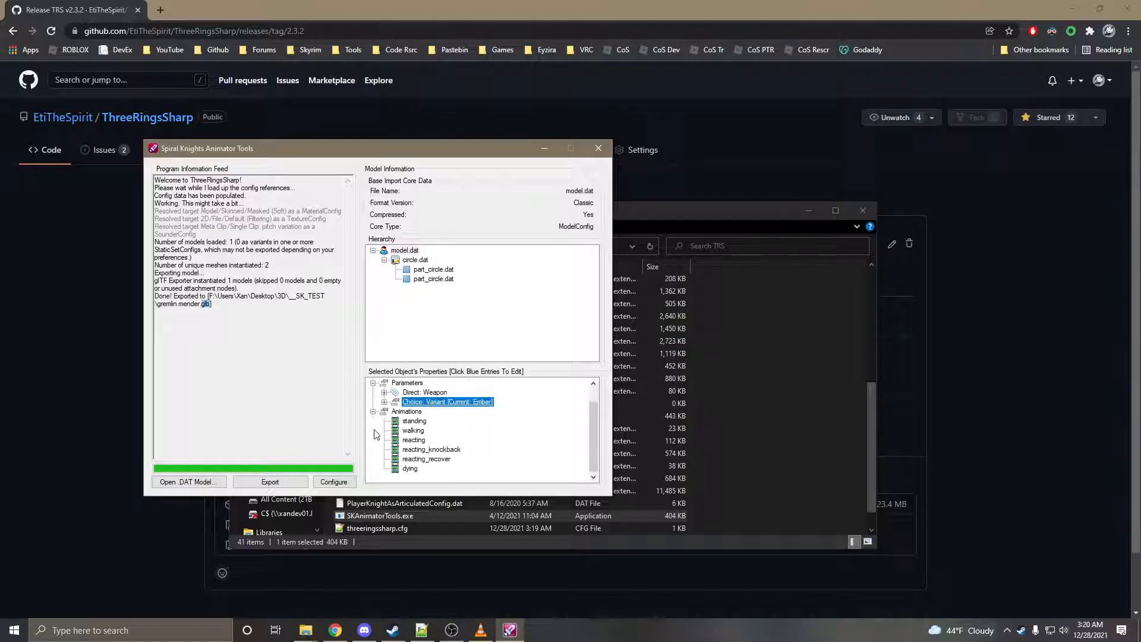
{"action": "left_click", "coordinate": [410, 431]}
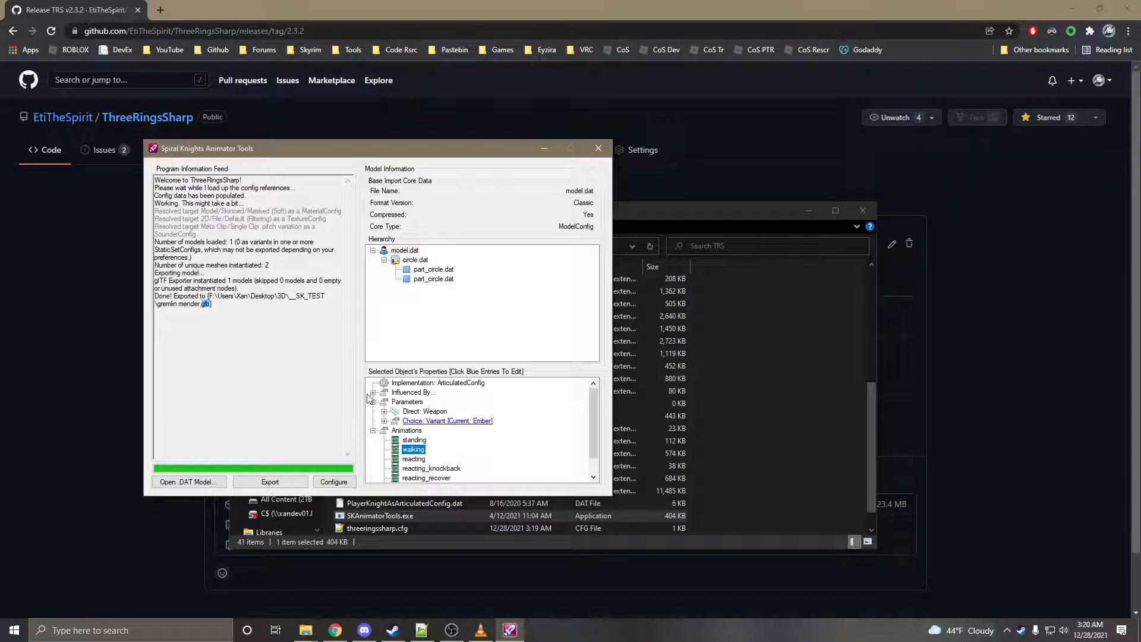
{"action": "left_click", "coordinate": [373, 401]}
{"action": "left_click", "coordinate": [372, 412]}
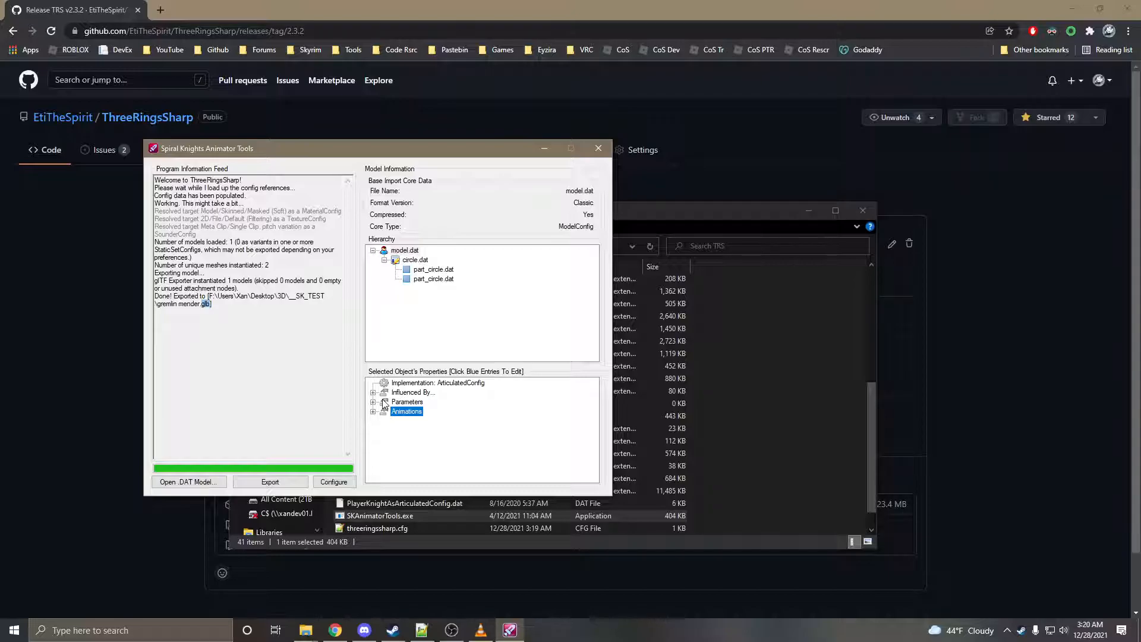
{"action": "left_click", "coordinate": [373, 402]}
{"action": "left_click", "coordinate": [373, 402]}
{"action": "left_click", "coordinate": [372, 402]}
{"action": "left_click", "coordinate": [374, 402]}
{"action": "left_click", "coordinate": [270, 349]}
{"action": "left_click", "coordinate": [403, 253]}
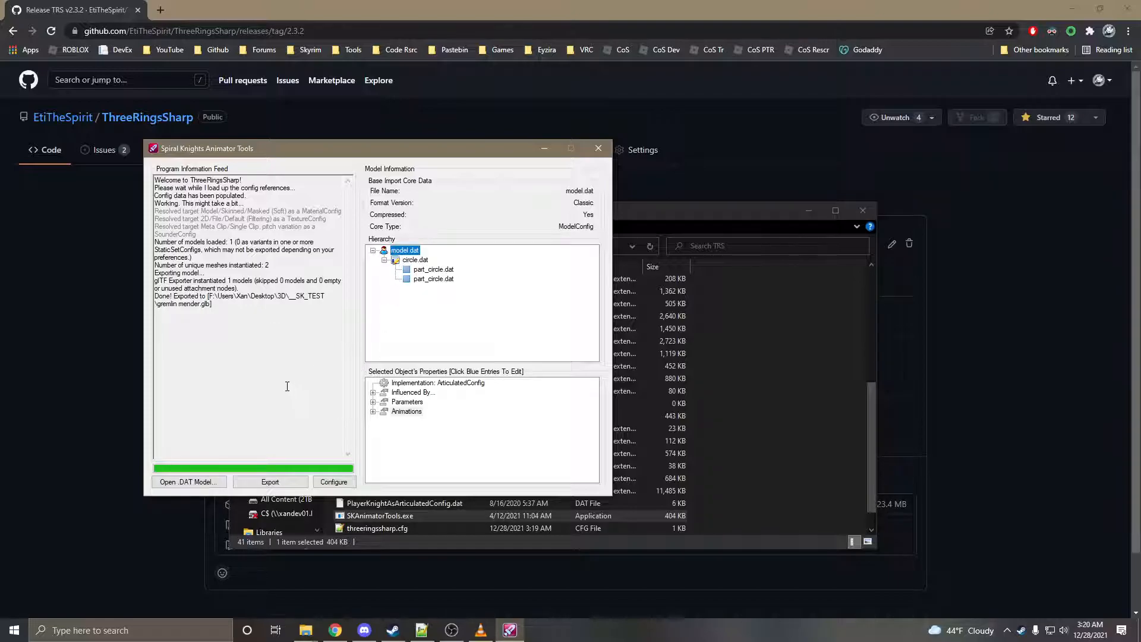
Step: Start opening another .DAT model and go to the Spiral Knights rsrc folder using the copied path
{"action": "left_click", "coordinate": [191, 481]}
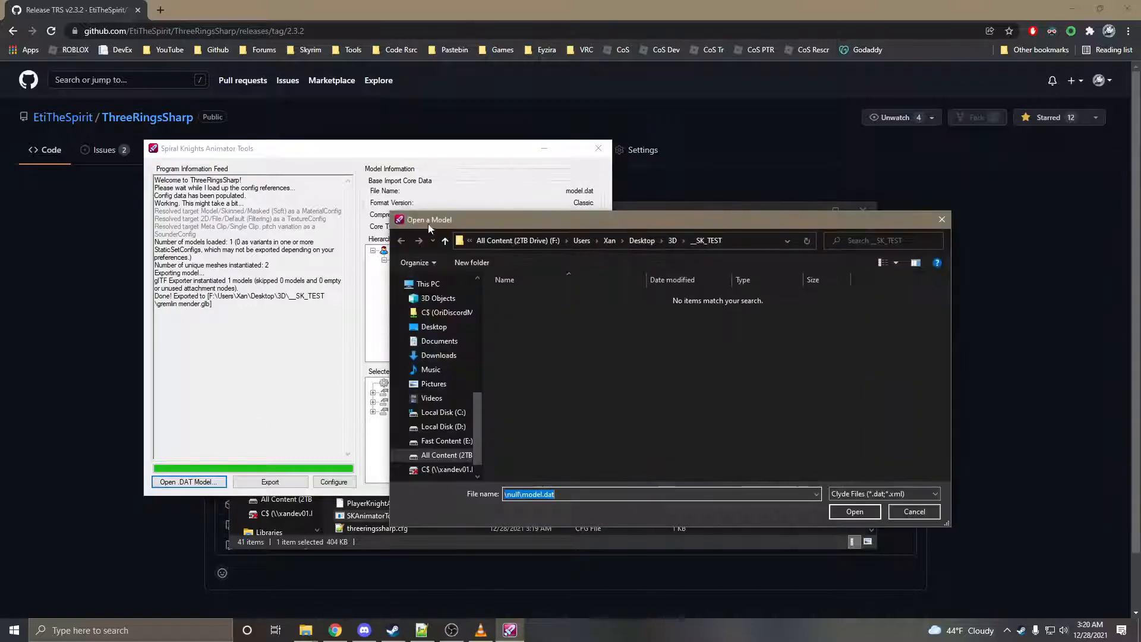
{"action": "left_click", "coordinate": [733, 241]}
{"action": "key", "text": "ctrl+v"}
{"action": "key", "text": "Return"}
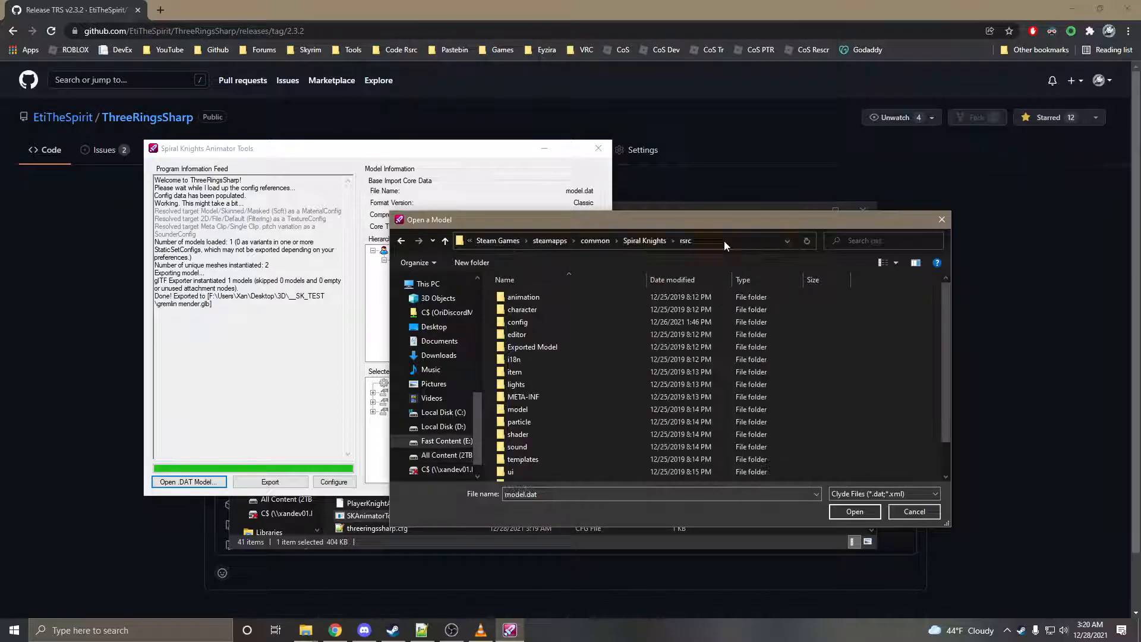
Step: Load model.dat from the world\skybox\clockwork_skydome folder
{"action": "scroll", "coordinate": [590, 350], "scroll_direction": "down", "scroll_amount": 1}
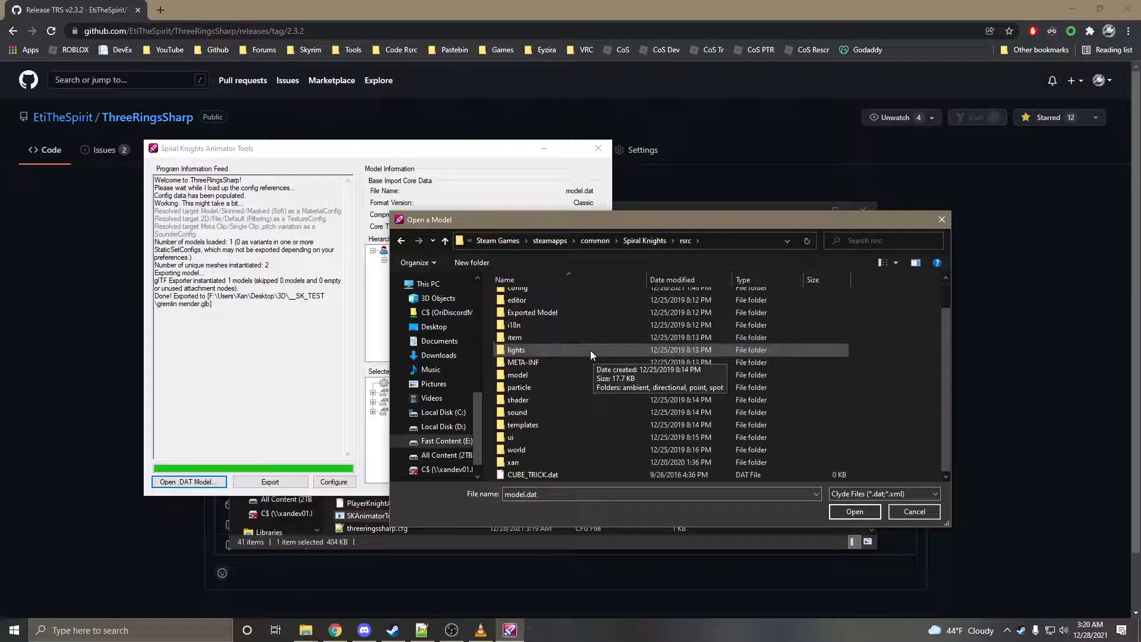
{"action": "double_click", "coordinate": [524, 450]}
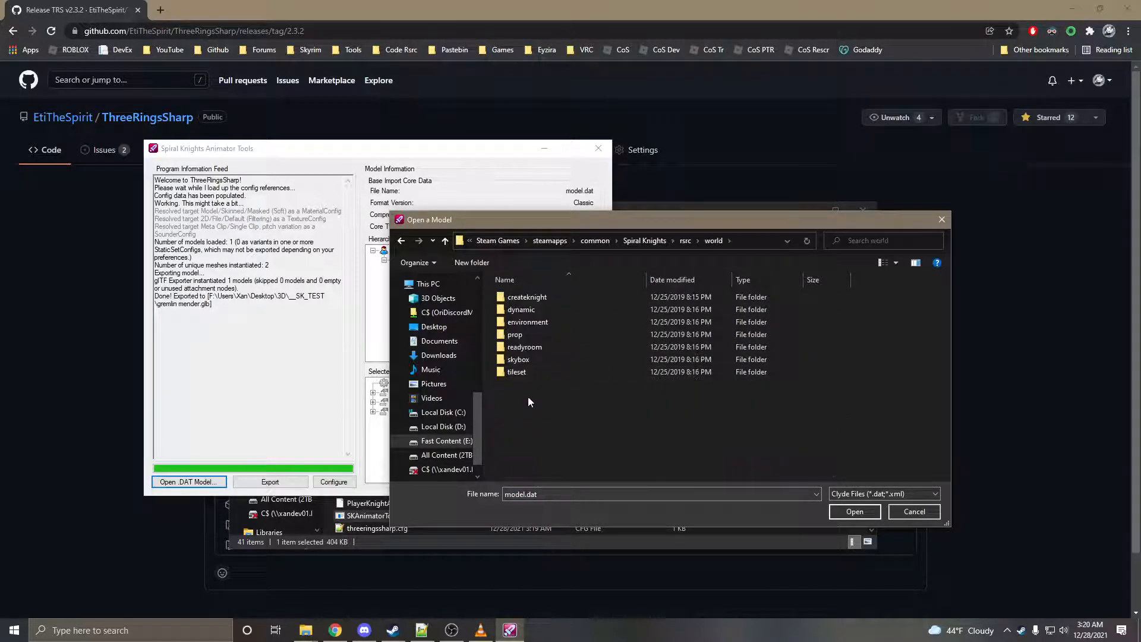
{"action": "double_click", "coordinate": [543, 356]}
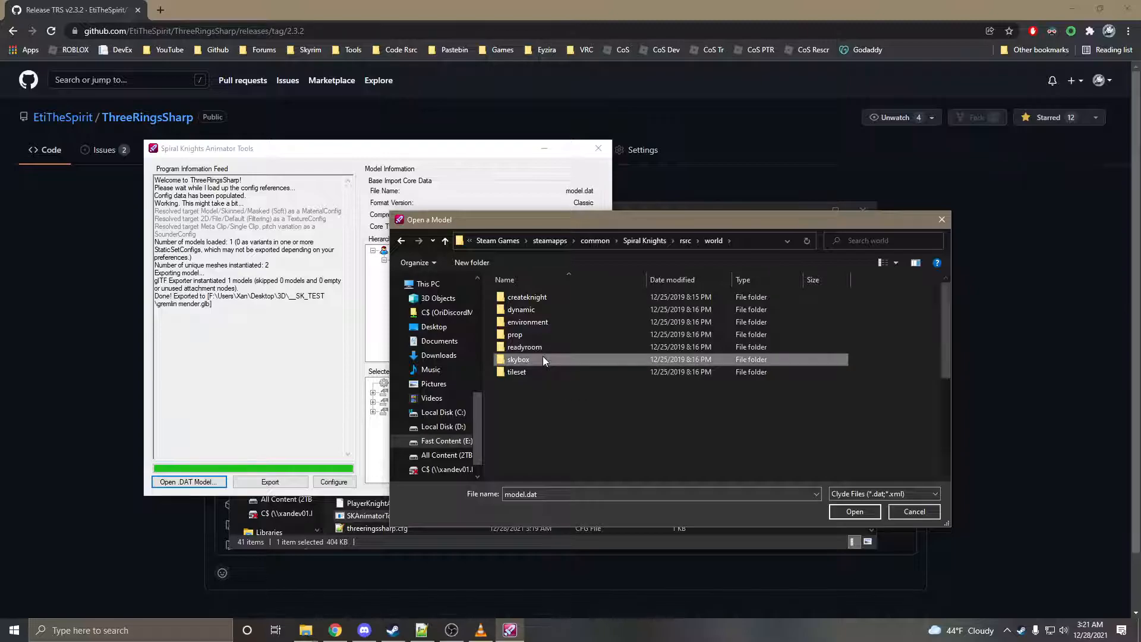
{"action": "scroll", "coordinate": [602, 339], "scroll_direction": "down", "scroll_amount": 1}
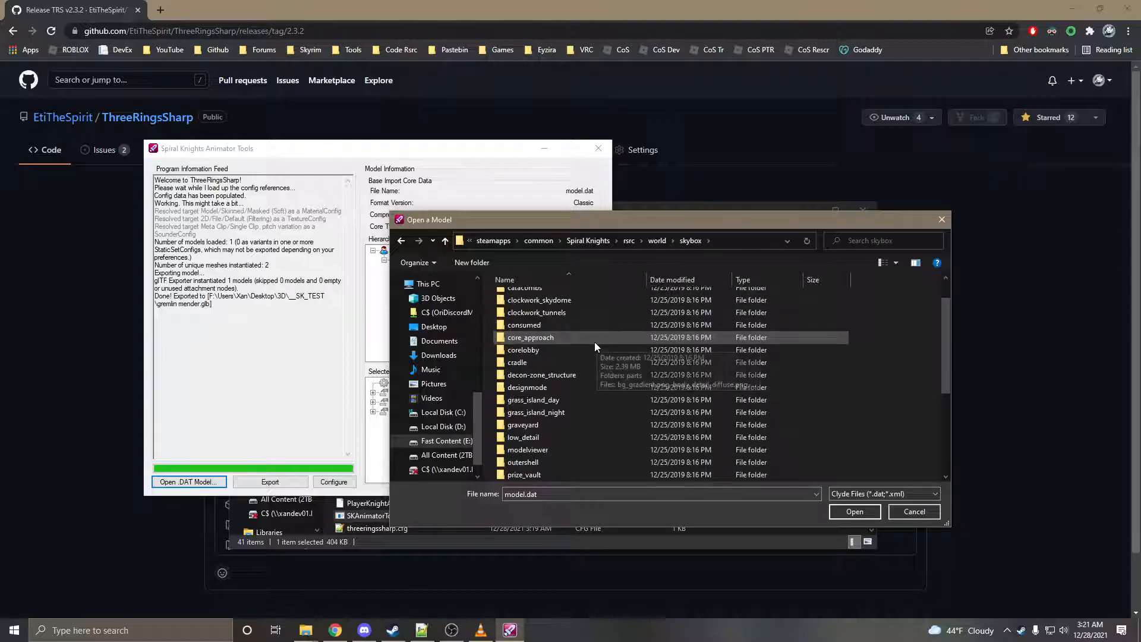
{"action": "scroll", "coordinate": [590, 371], "scroll_direction": "up", "scroll_amount": 1}
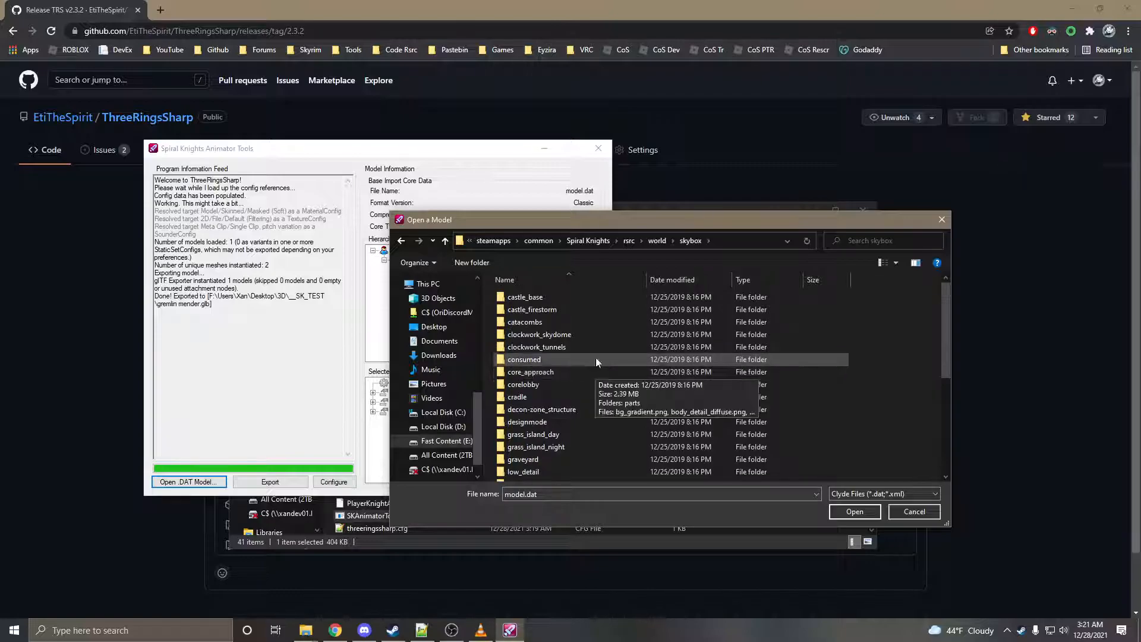
{"action": "double_click", "coordinate": [564, 334]}
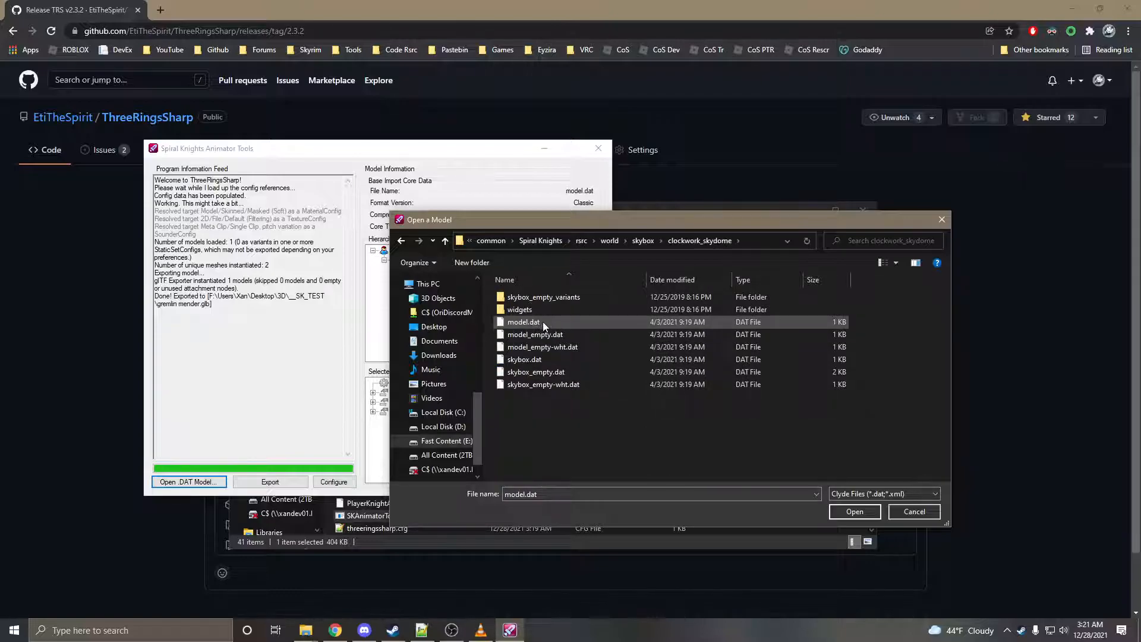
{"action": "left_click", "coordinate": [543, 322]}
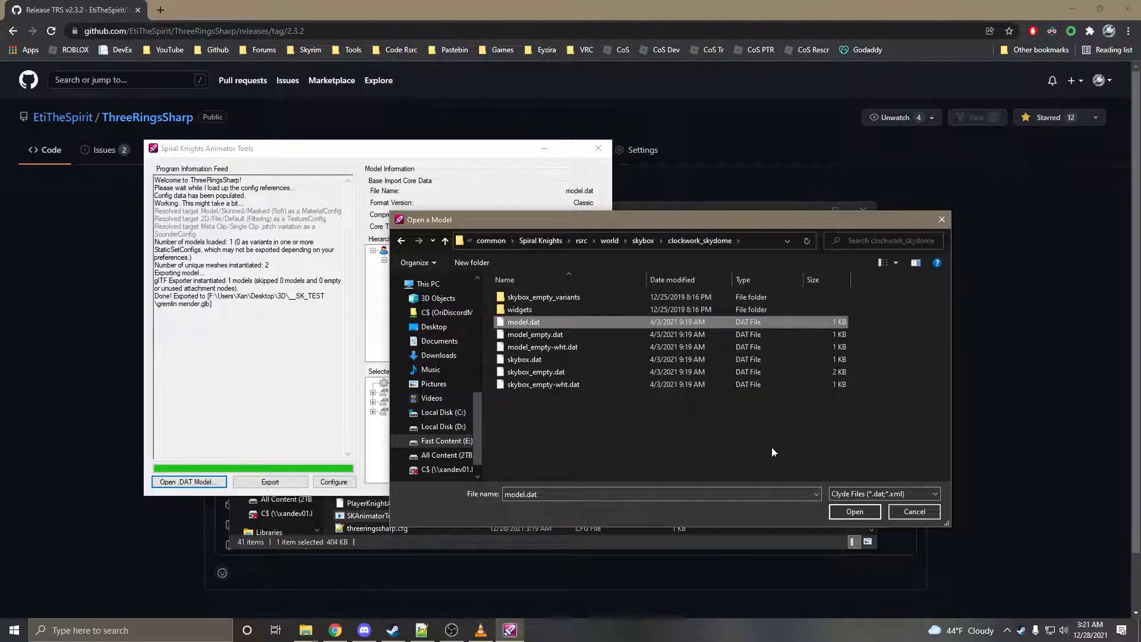
{"action": "left_click", "coordinate": [853, 509]}
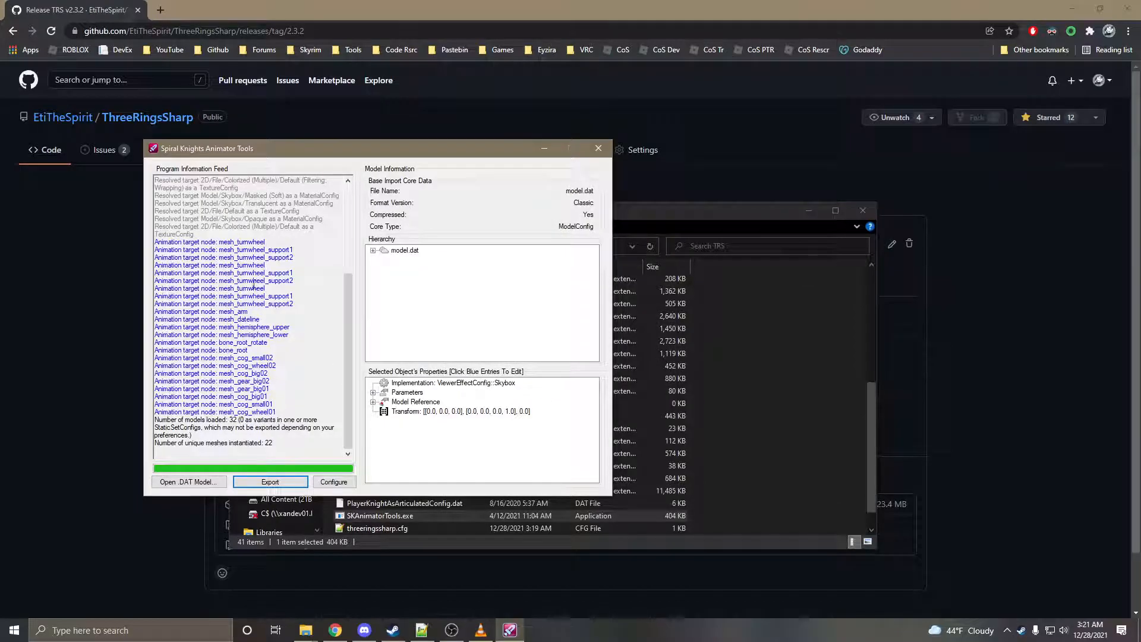
Step: Review the program log and expand the skydome's model.dat, base.dat and grem4.dat entries in the hierarchy
{"action": "scroll", "coordinate": [254, 348], "scroll_direction": "down", "scroll_amount": 3}
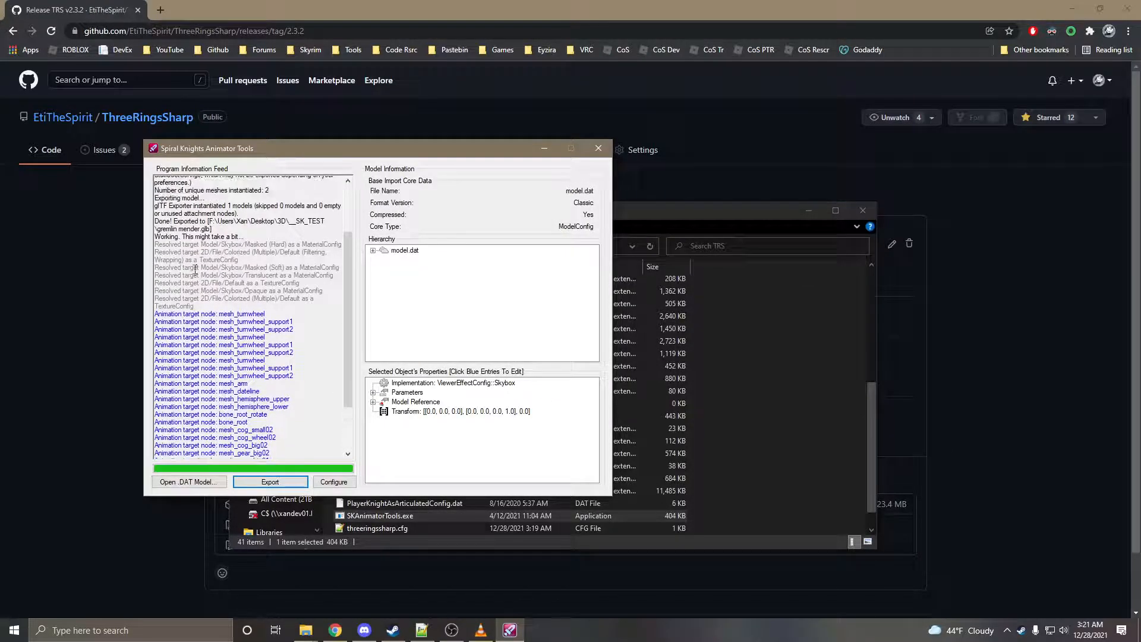
{"action": "scroll", "coordinate": [246, 334], "scroll_direction": "up", "scroll_amount": 3}
{"action": "left_click", "coordinate": [372, 251]}
{"action": "left_click", "coordinate": [384, 260]}
{"action": "left_click", "coordinate": [396, 273]}
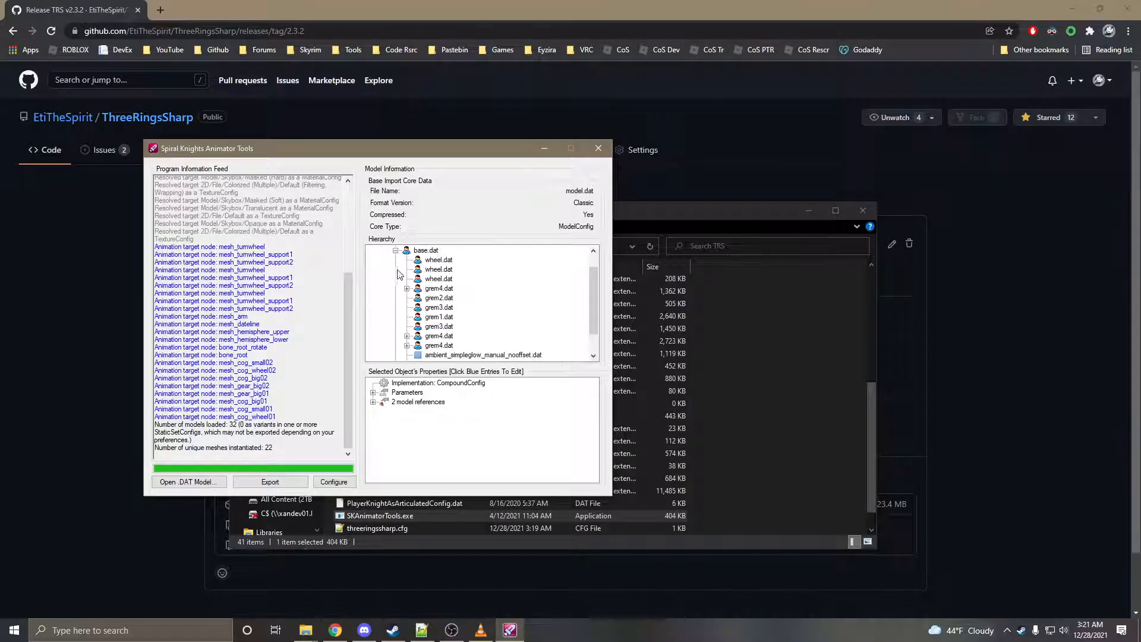
{"action": "left_click", "coordinate": [407, 288]}
{"action": "left_click", "coordinate": [408, 355]}
{"action": "scroll", "coordinate": [438, 343], "scroll_direction": "down", "scroll_amount": 2}
Step: Select the grem3.dat directly above the lower grem4.dat entries and examine its Texture parameter
{"action": "left_click", "coordinate": [439, 279]}
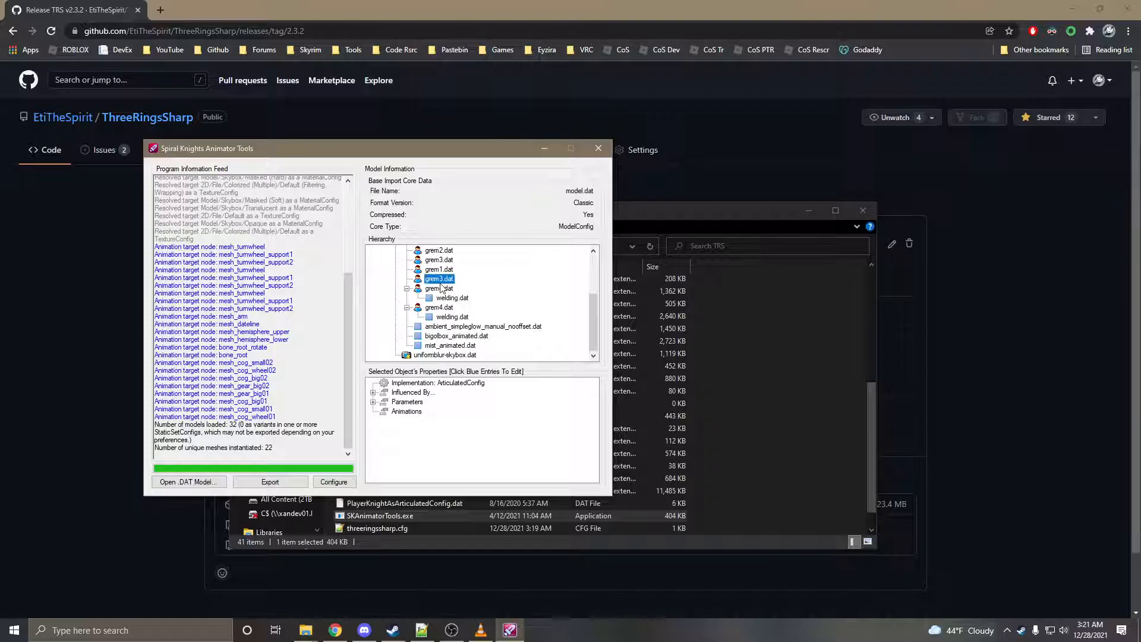
{"action": "left_click", "coordinate": [374, 402]}
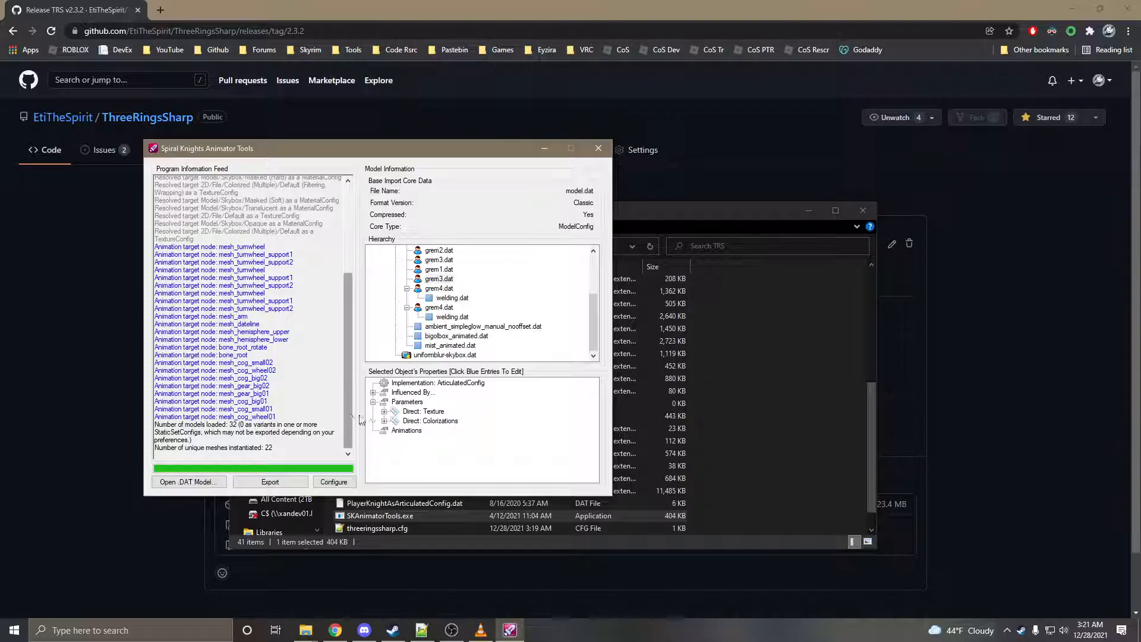
{"action": "left_click", "coordinate": [384, 411]}
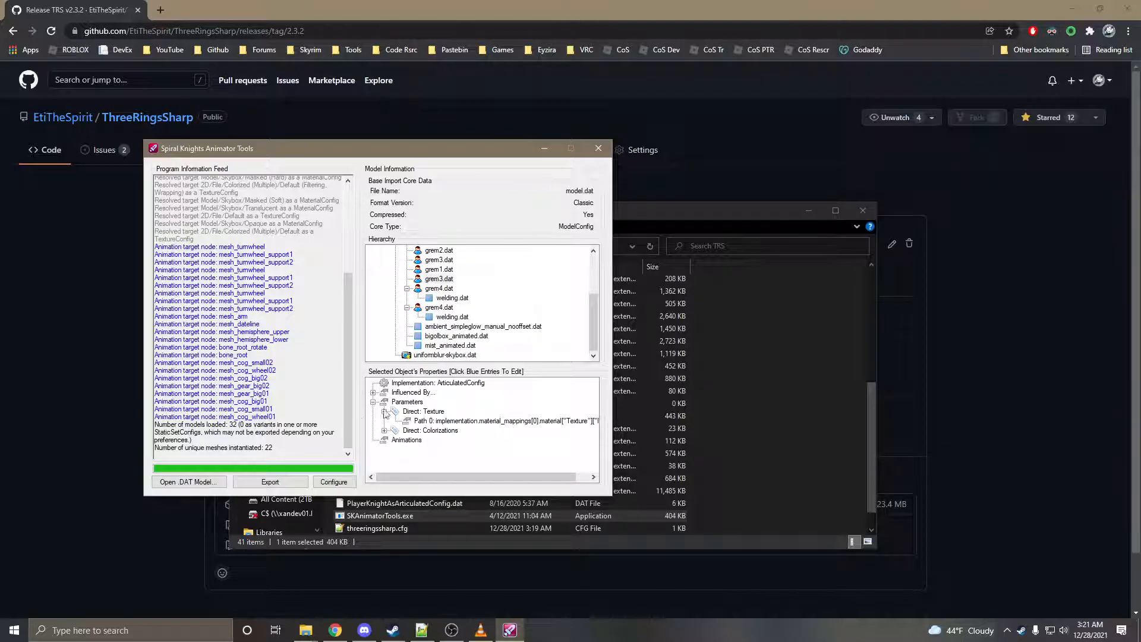
Step: Export the skydome as "clockwork skydome" to the __SK_TEST folder, overwriting the existing file
{"action": "left_click", "coordinate": [270, 482]}
{"action": "type", "text": "clock"}
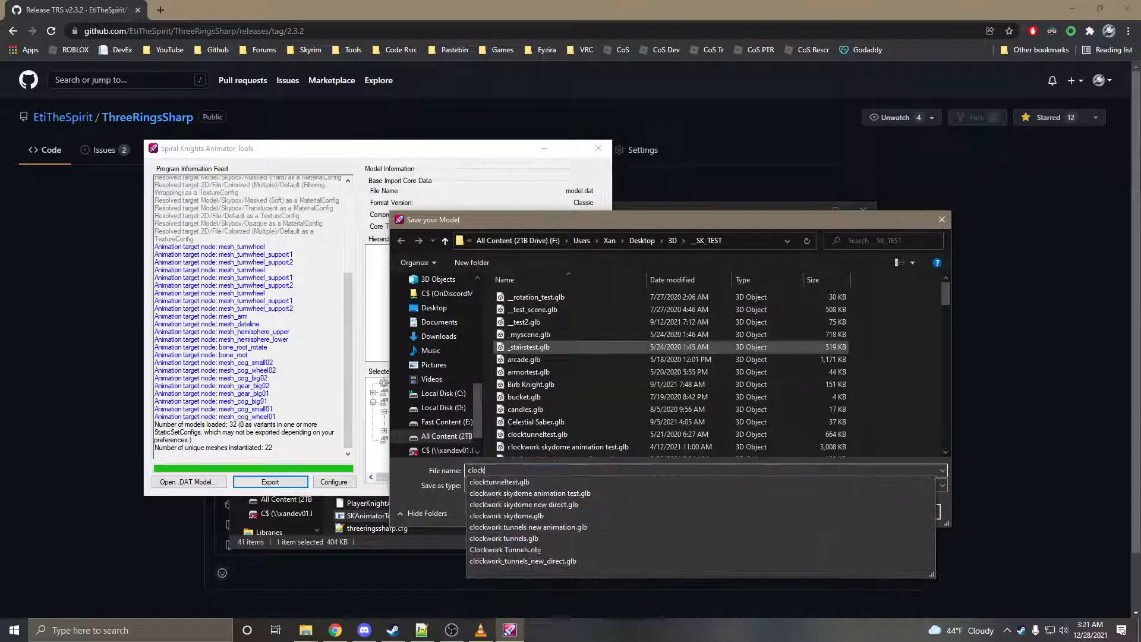
{"action": "type", "text": "work skydome"}
{"action": "key", "text": "Return"}
{"action": "key", "text": "y"}
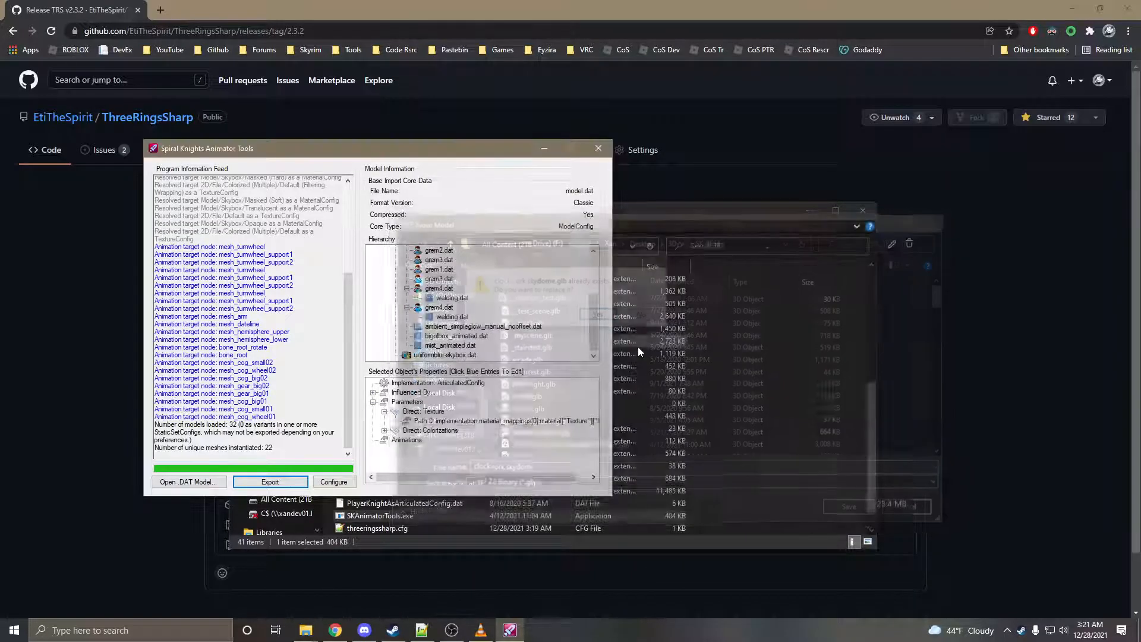
Step: Launch Blender and dismiss its splash screen to reach the empty scene
{"action": "left_click", "coordinate": [386, 637]}
{"action": "left_click", "coordinate": [252, 254]}
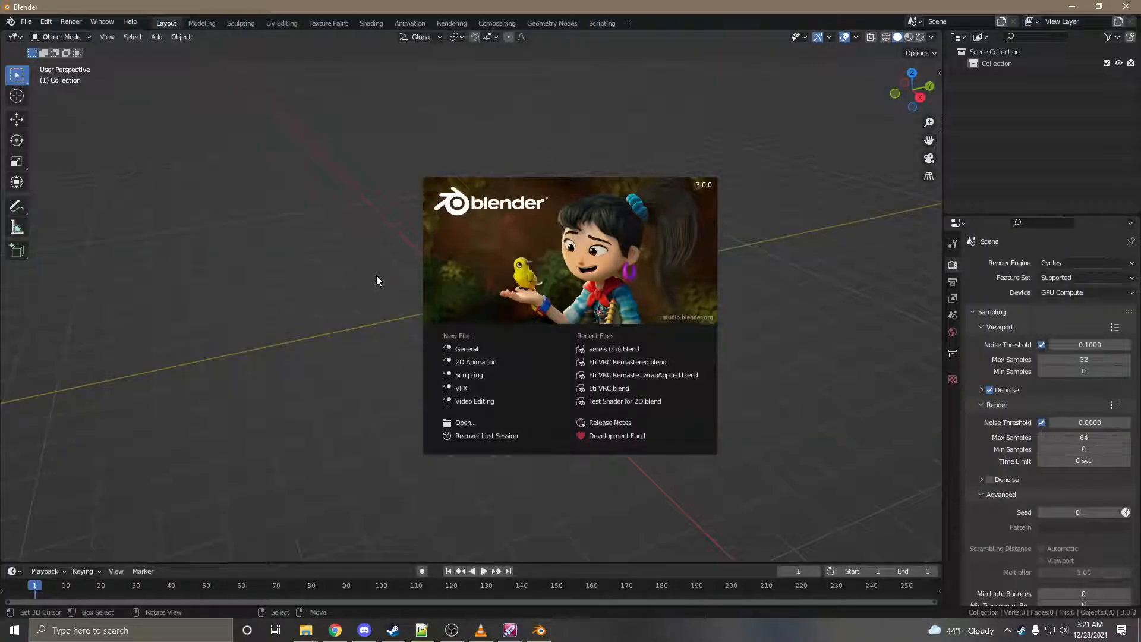
{"action": "left_click", "coordinate": [300, 202]}
Step: Import the "clockwork skydome" glTF 2.0 file from the __SK_TEST folder into the scene
{"action": "left_click", "coordinate": [26, 22]}
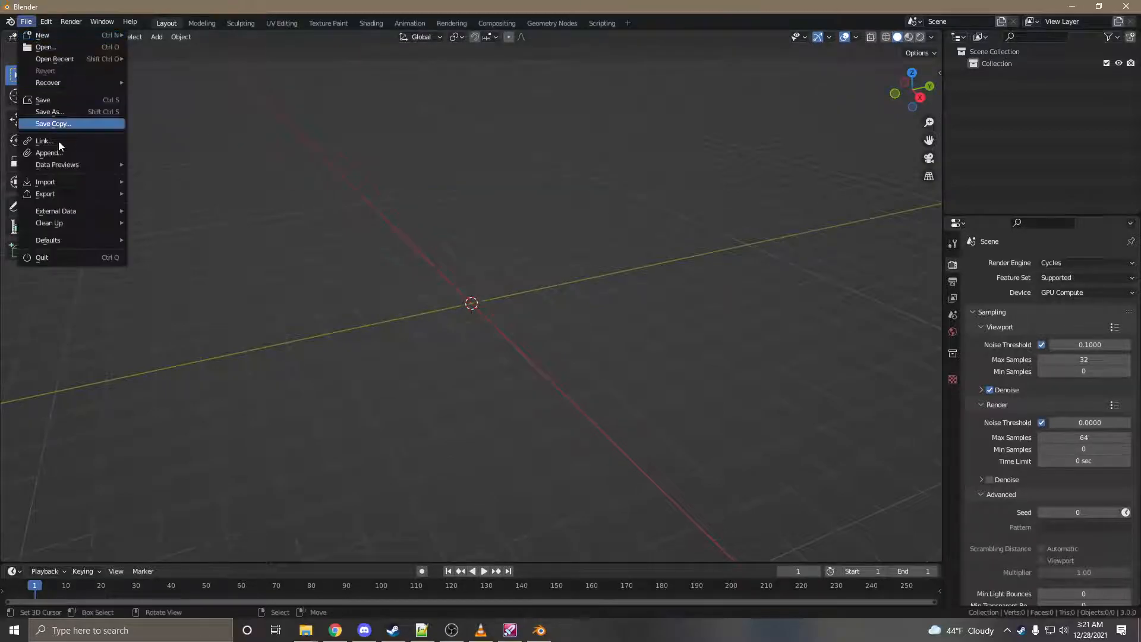
{"action": "mouse_move", "coordinate": [77, 177]}
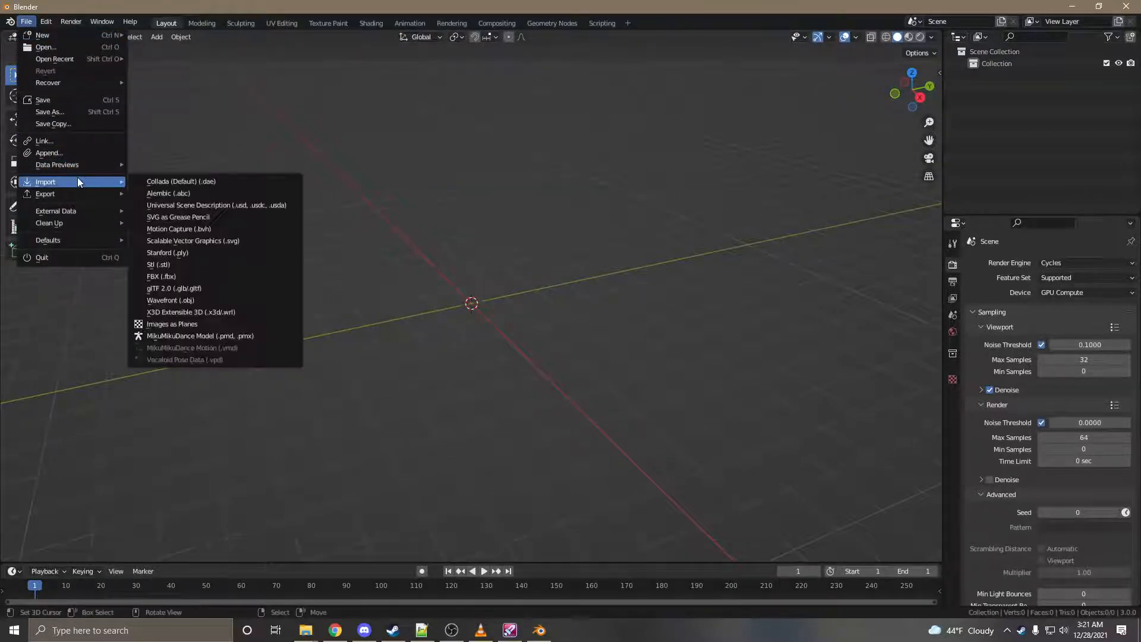
{"action": "left_click", "coordinate": [238, 287]}
{"action": "left_click", "coordinate": [303, 425]}
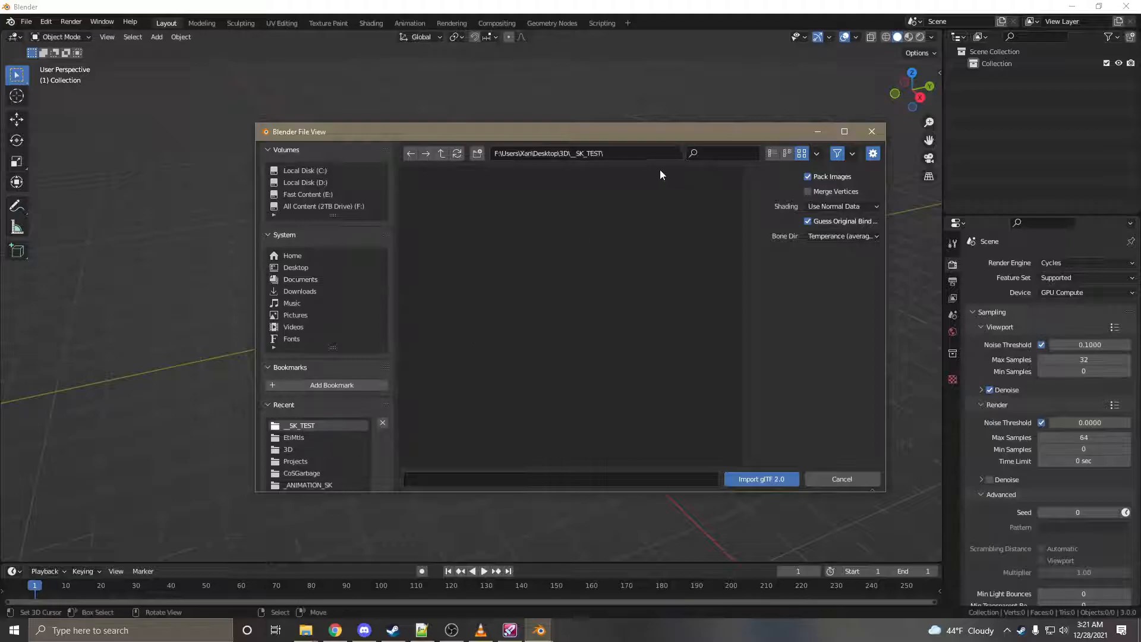
{"action": "left_click", "coordinate": [702, 154]}
{"action": "type", "text": "clockwork sky"}
{"action": "type", "text": "dome"}
{"action": "double_click", "coordinate": [450, 233]}
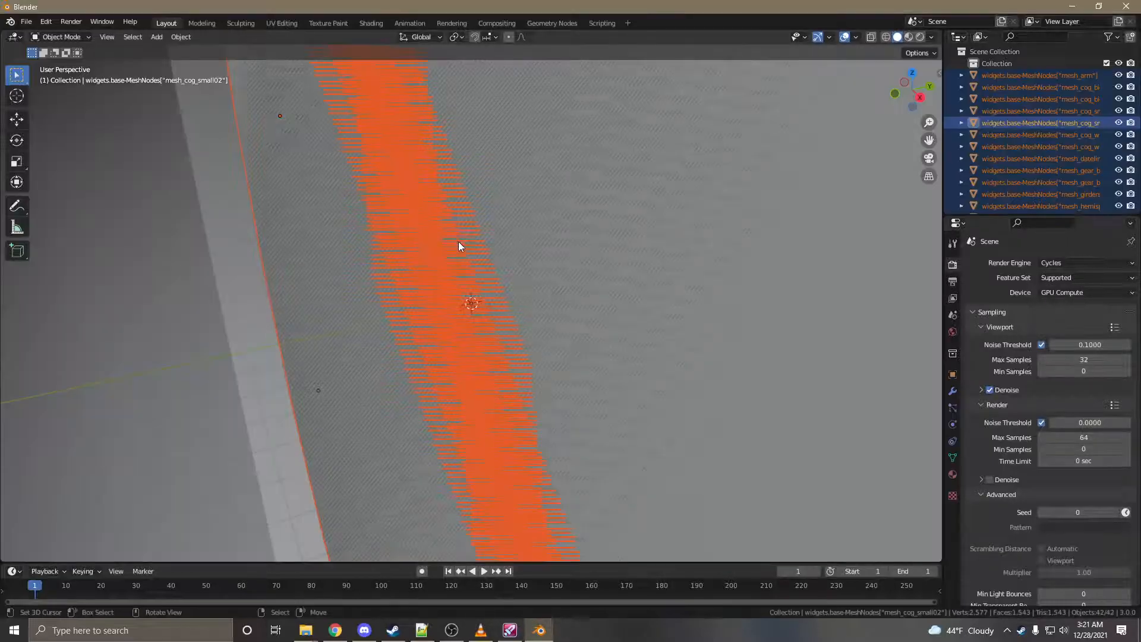
Step: Bring the whole imported skydome into view, select the large front grem4 plane and set the viewport shading to Material Preview
{"action": "scroll", "coordinate": [459, 264], "scroll_direction": "down", "scroll_amount": 5}
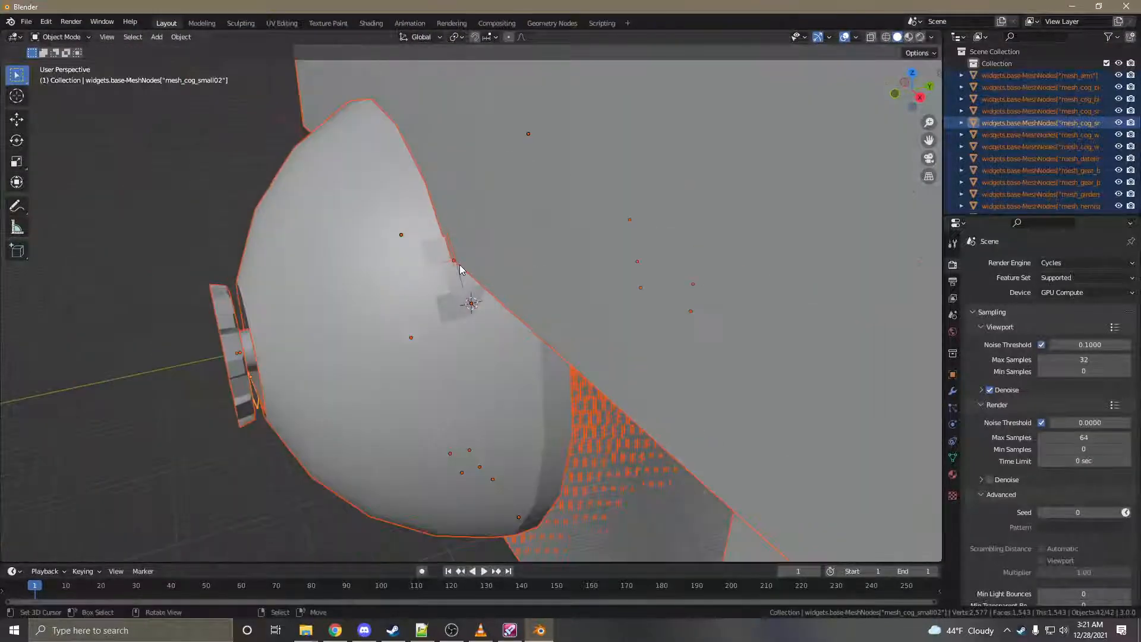
{"action": "middle_click_drag", "start_coordinate": [459, 265], "coordinate": [551, 222]}
{"action": "scroll", "coordinate": [551, 222], "scroll_direction": "down", "scroll_amount": 4}
{"action": "scroll", "coordinate": [551, 222], "scroll_direction": "down", "scroll_amount": 3}
{"action": "middle_click_drag", "start_coordinate": [600, 181], "coordinate": [632, 249]}
{"action": "left_click", "coordinate": [658, 248]}
{"action": "key", "text": "z"}
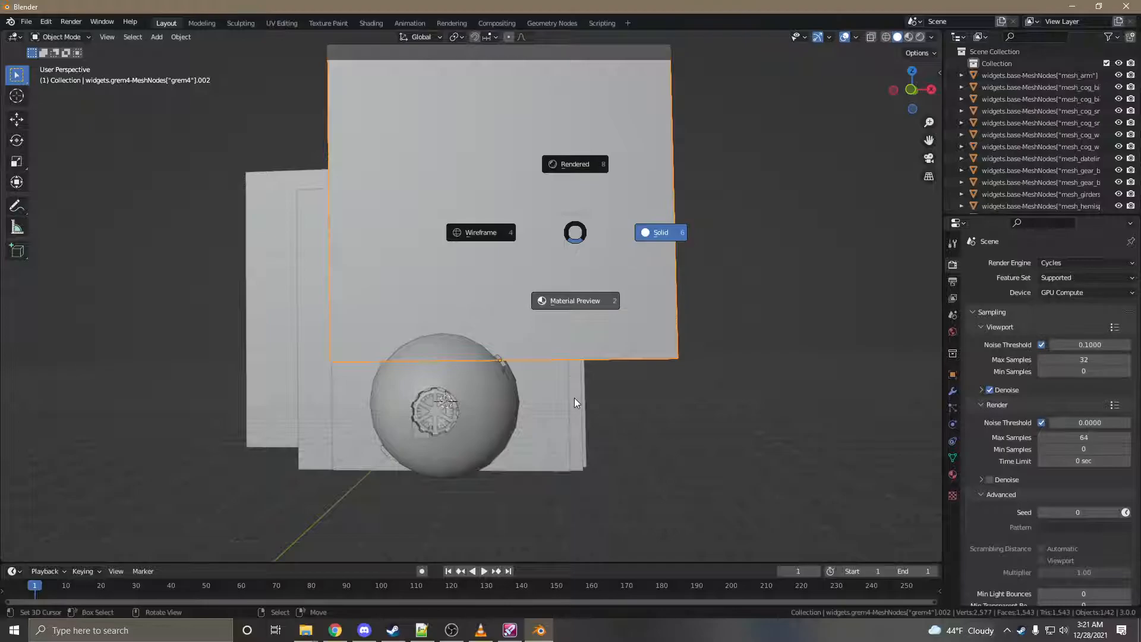
{"action": "left_click", "coordinate": [575, 398]}
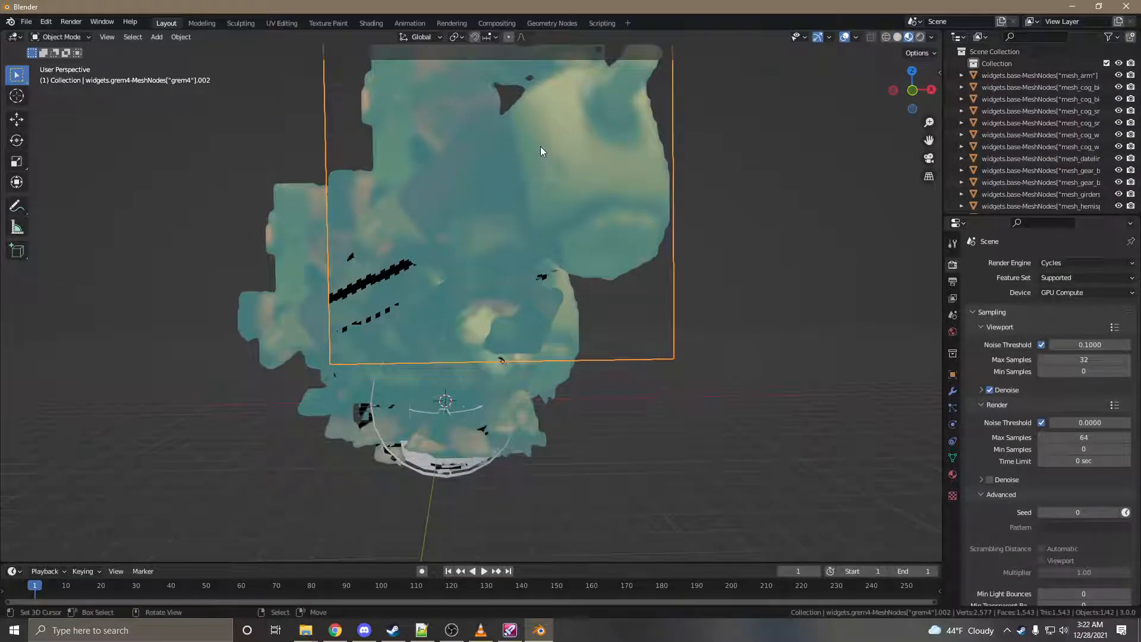
Step: Delete the selected grem4 plane and the other large flat gremlin planes standing around the skydome sphere
{"action": "key", "text": "Delete"}
{"action": "left_click", "coordinate": [412, 213]}
{"action": "key", "text": "Delete"}
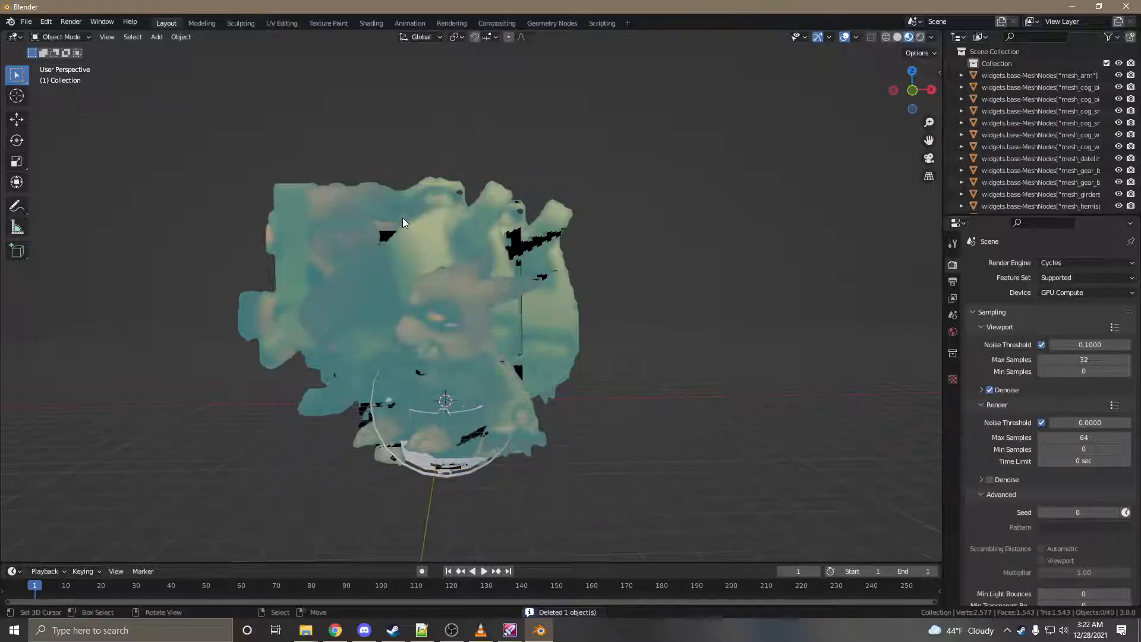
{"action": "left_click", "coordinate": [451, 224]}
{"action": "key", "text": "Delete"}
{"action": "left_click", "coordinate": [465, 240]}
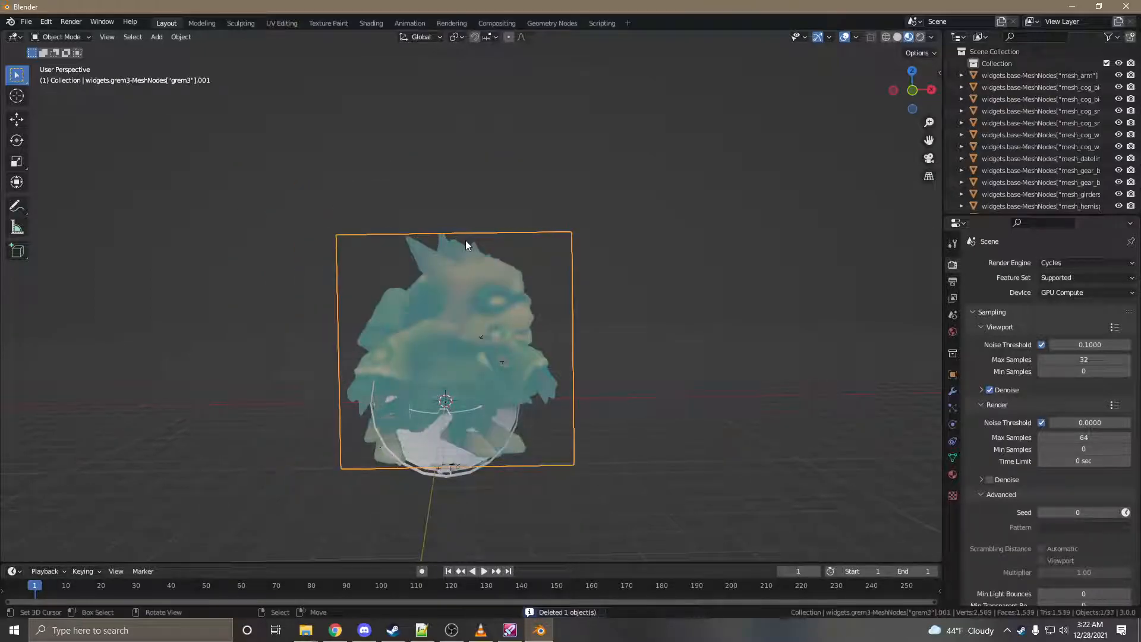
{"action": "key", "text": "Delete"}
{"action": "left_click", "coordinate": [465, 240]}
{"action": "key", "text": "Delete"}
Step: Fly through and around the skydome to examine its hemispheres, gears and arms from inside and outside
{"action": "key", "text": "shift+grave"}
{"action": "key", "text": "w"}
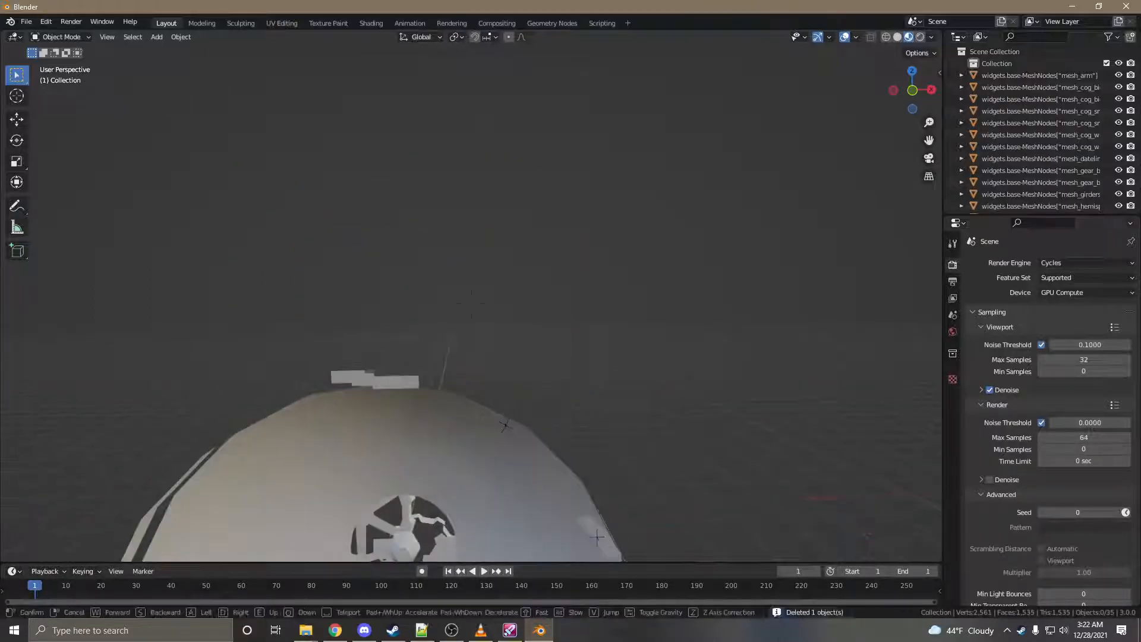
{"action": "key", "text": "w"}
{"action": "key", "text": "d"}
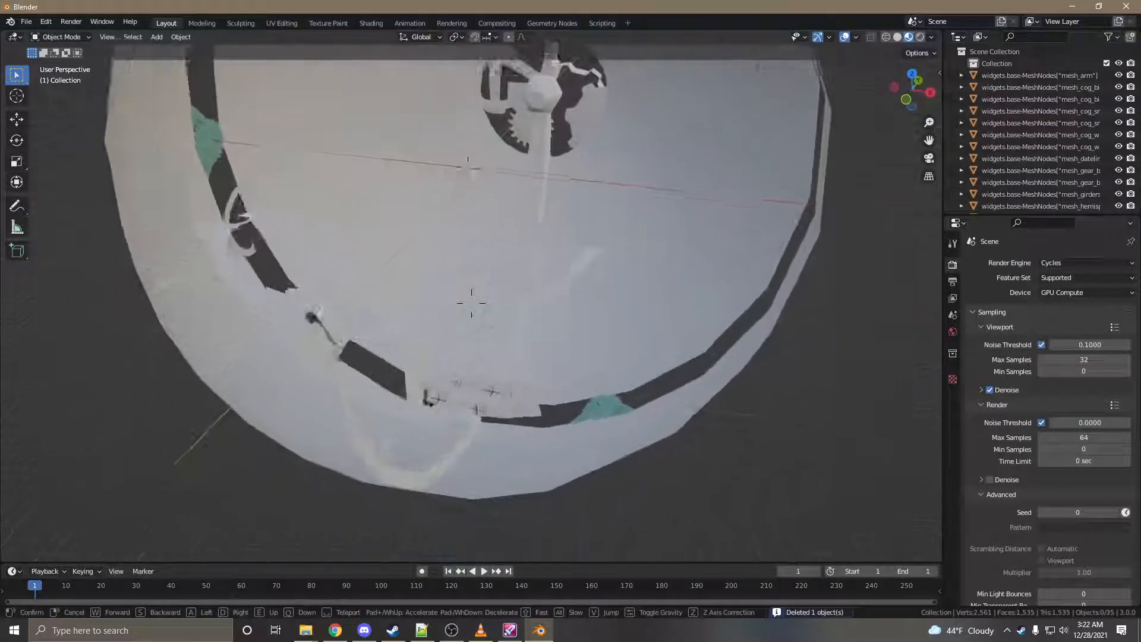
{"action": "key", "text": "w"}
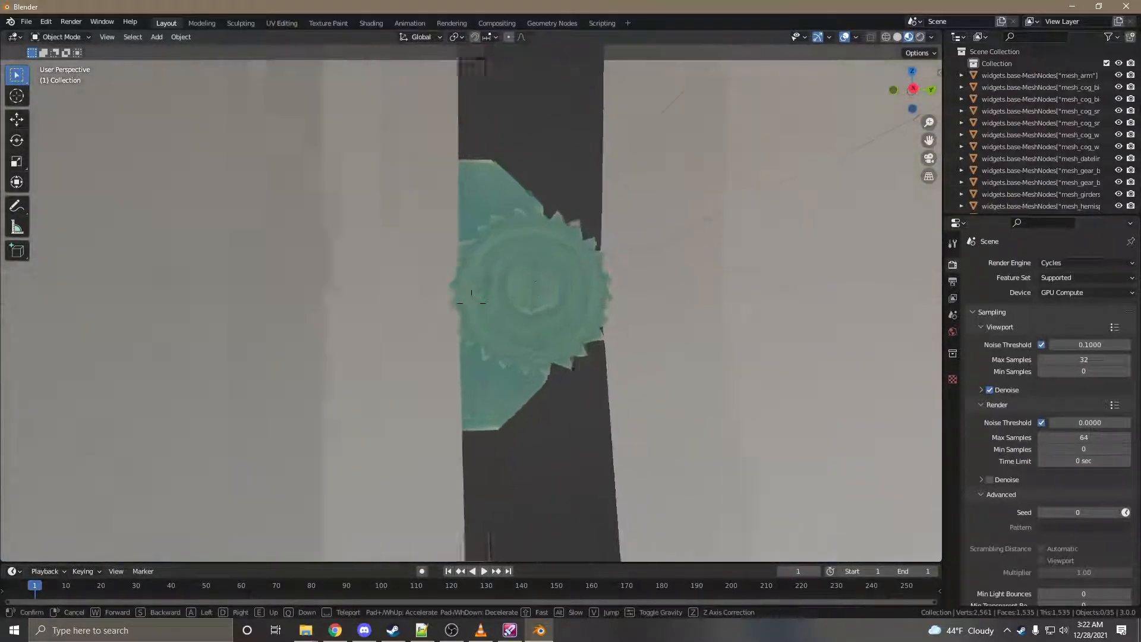
{"action": "key", "text": "w"}
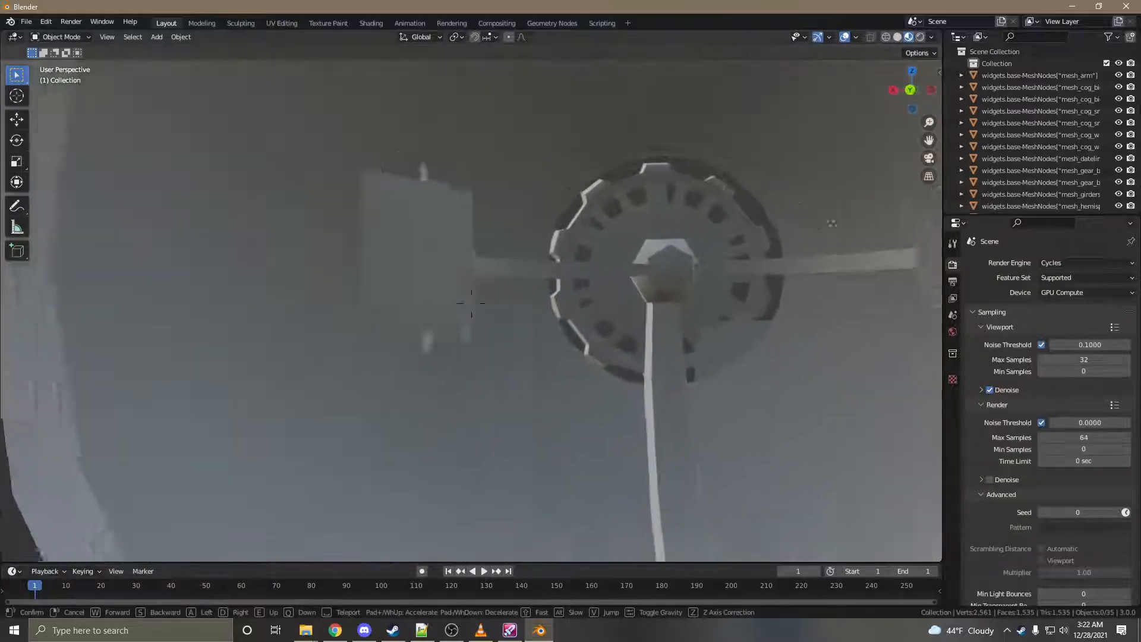
{"action": "key", "text": "w"}
{"action": "key", "text": "s"}
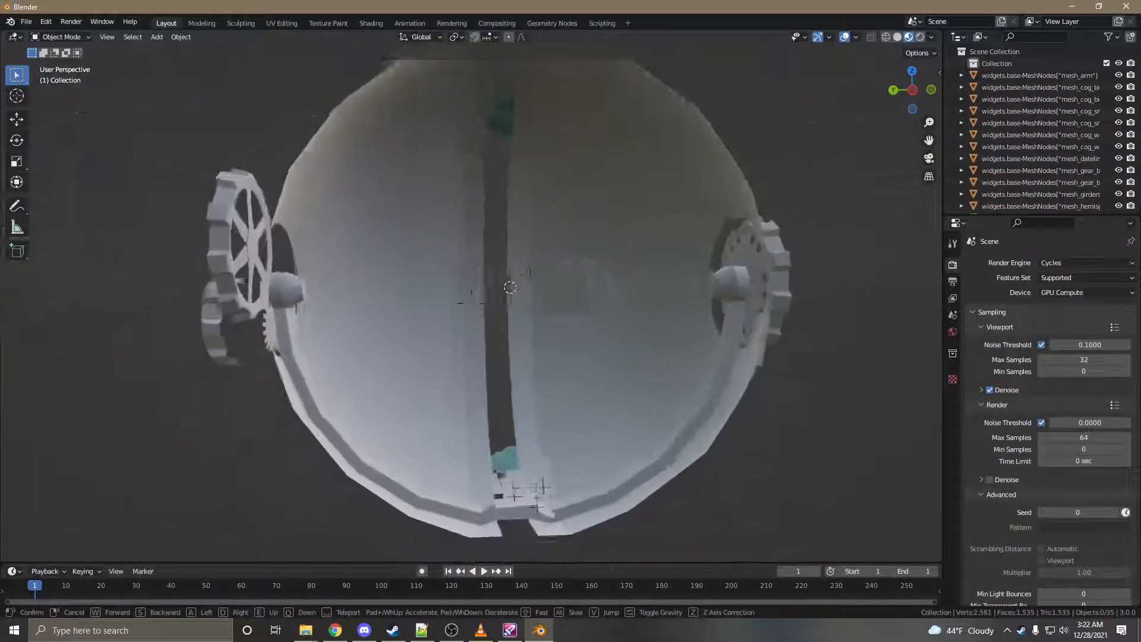
{"action": "left_click", "coordinate": [504, 287]}
Step: Rotate all skydome objects by -90° around the global X axis and deselect everything
{"action": "type", "text": "arx-9"}
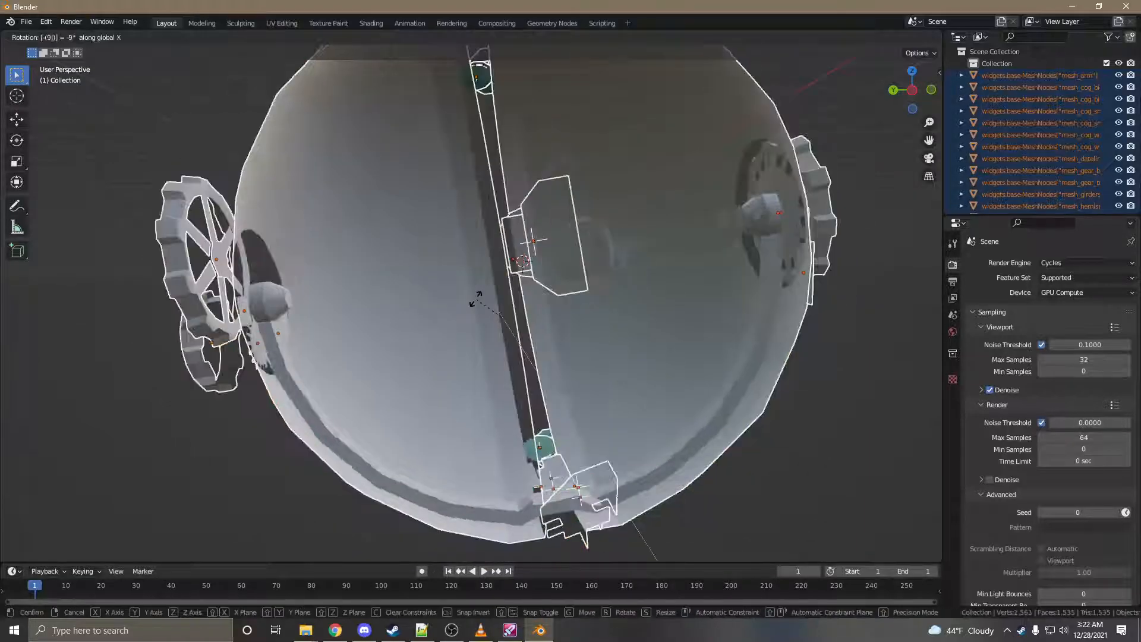
{"action": "type", "text": "0"}
{"action": "key", "text": "Return"}
{"action": "key", "text": "alt+a"}
Step: Fly around inside the rotated skydome to examine the girders and gears in the gap between the hemispheres
{"action": "key", "text": "shift+grave"}
{"action": "key", "text": "w"}
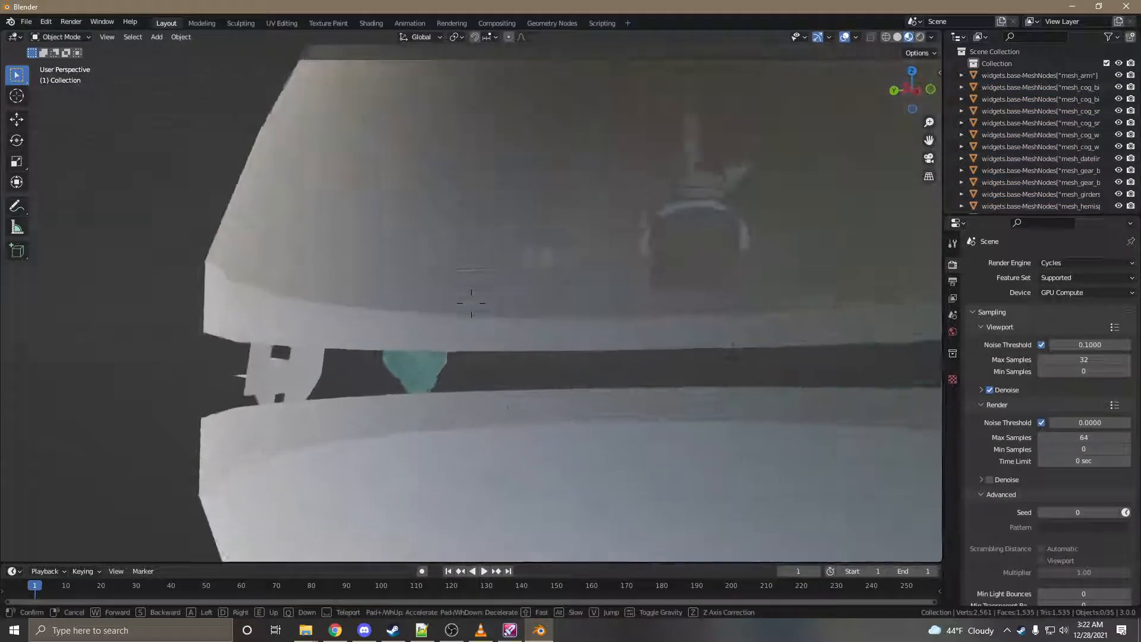
{"action": "key", "text": "w"}
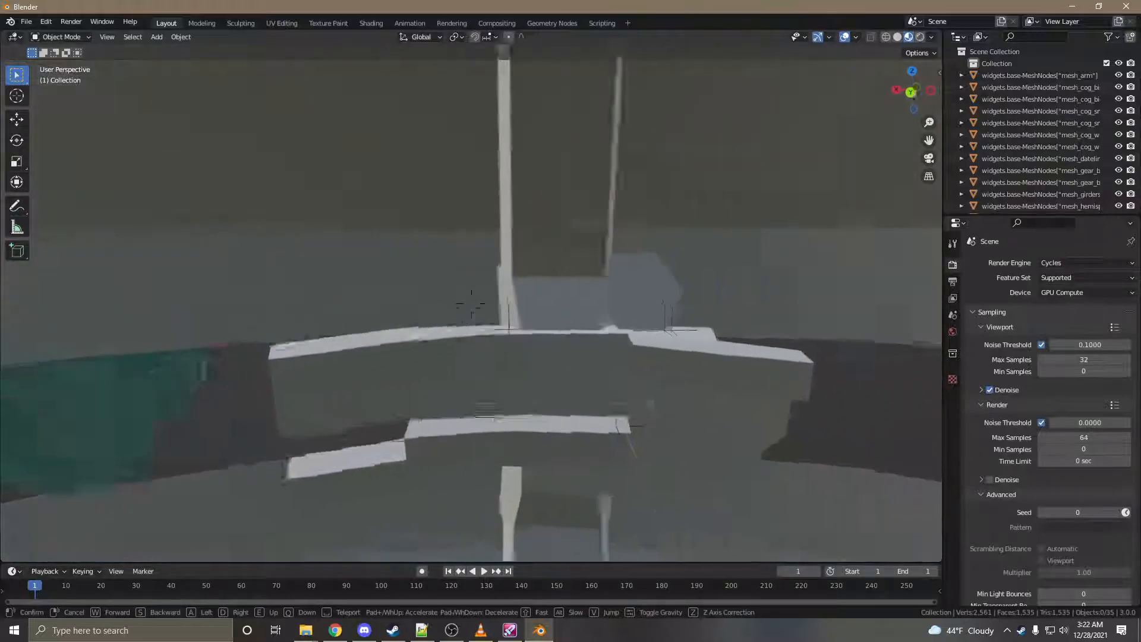
{"action": "key", "text": "w"}
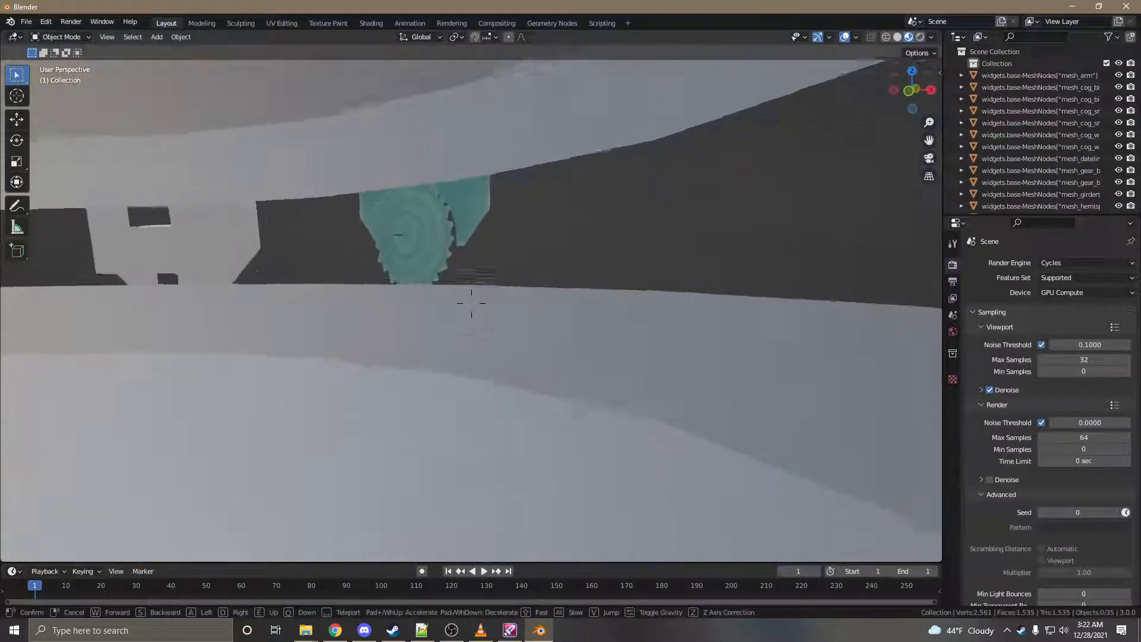
{"action": "key", "text": "w"}
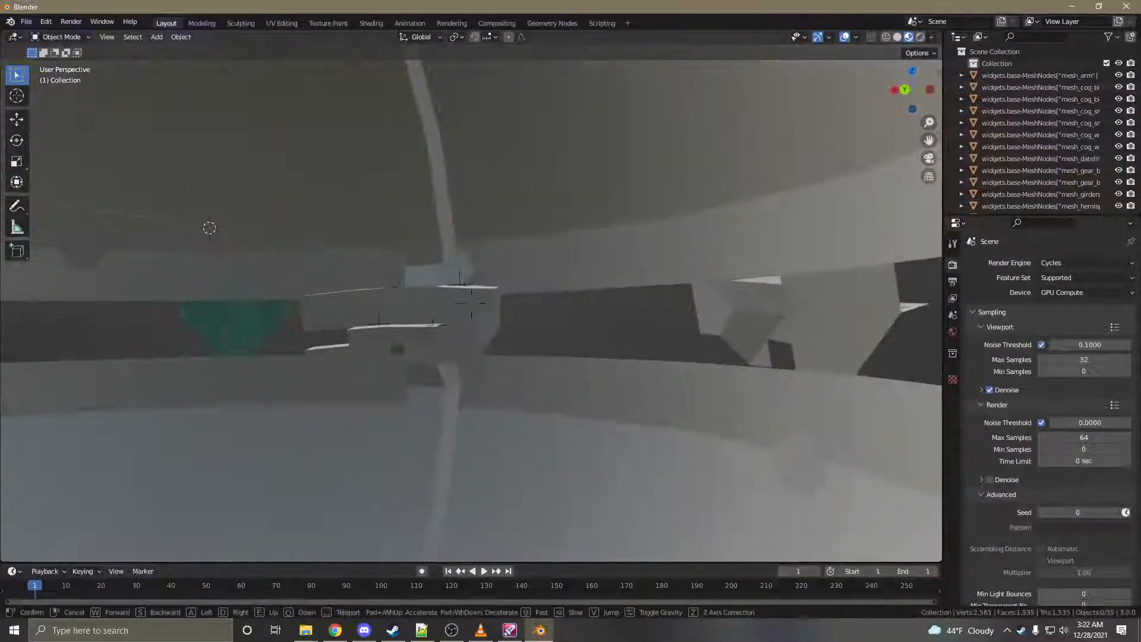
{"action": "key", "text": "w"}
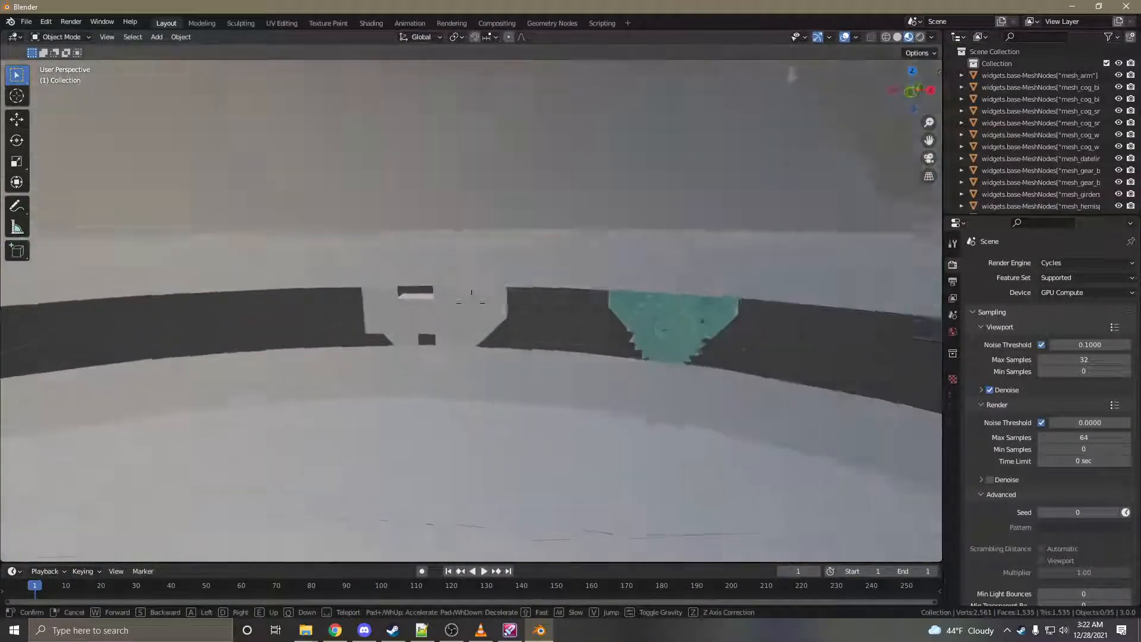
{"action": "left_click", "coordinate": [471, 303]}
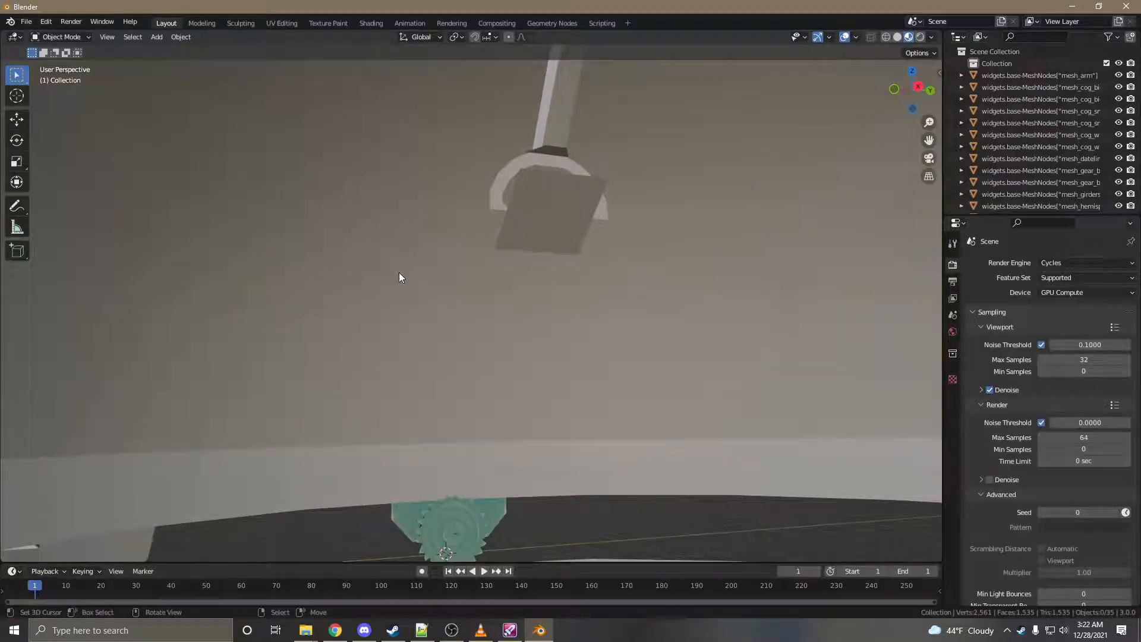
Step: Select the upper hemisphere mesh and assign it the skin_daytime material in the Shading workspace
{"action": "left_click", "coordinate": [399, 276]}
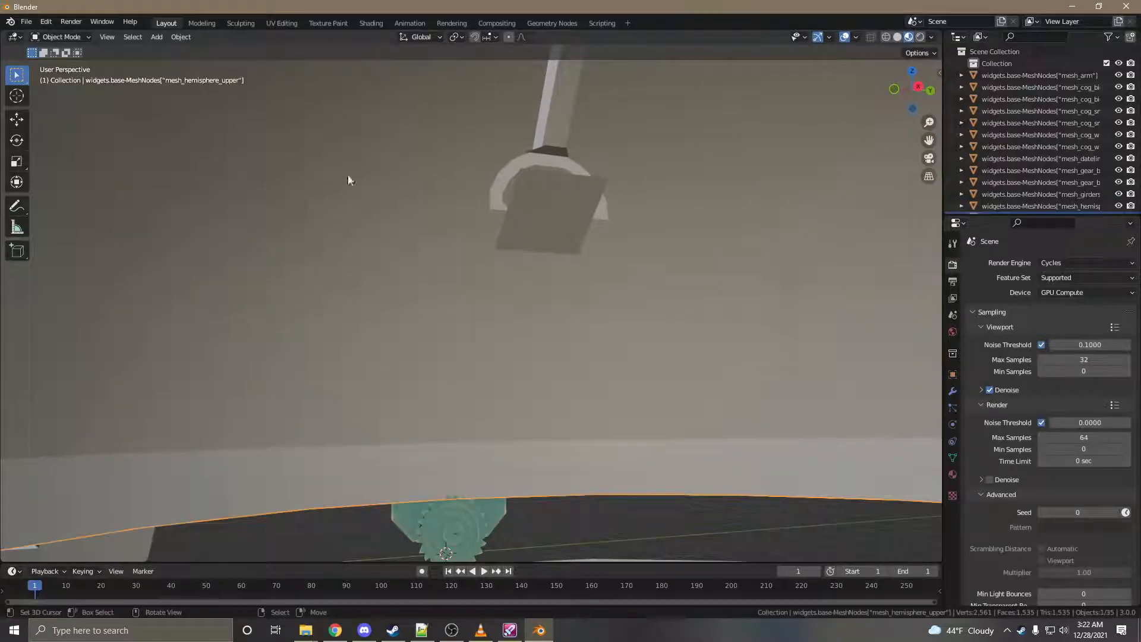
{"action": "left_click", "coordinate": [377, 23]}
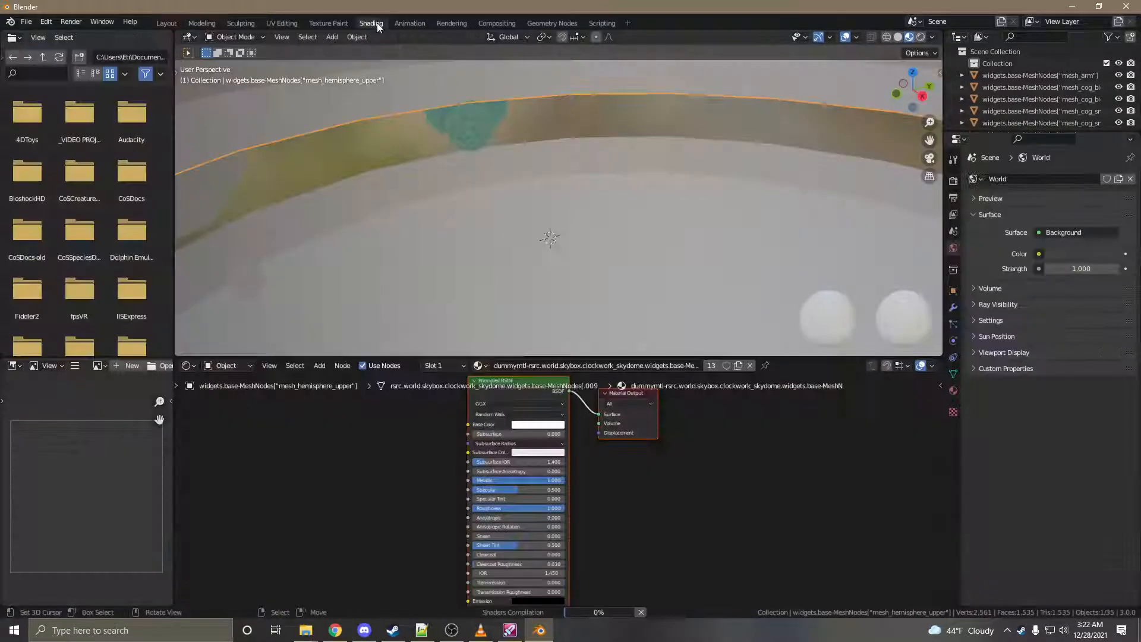
{"action": "left_click", "coordinate": [435, 476]}
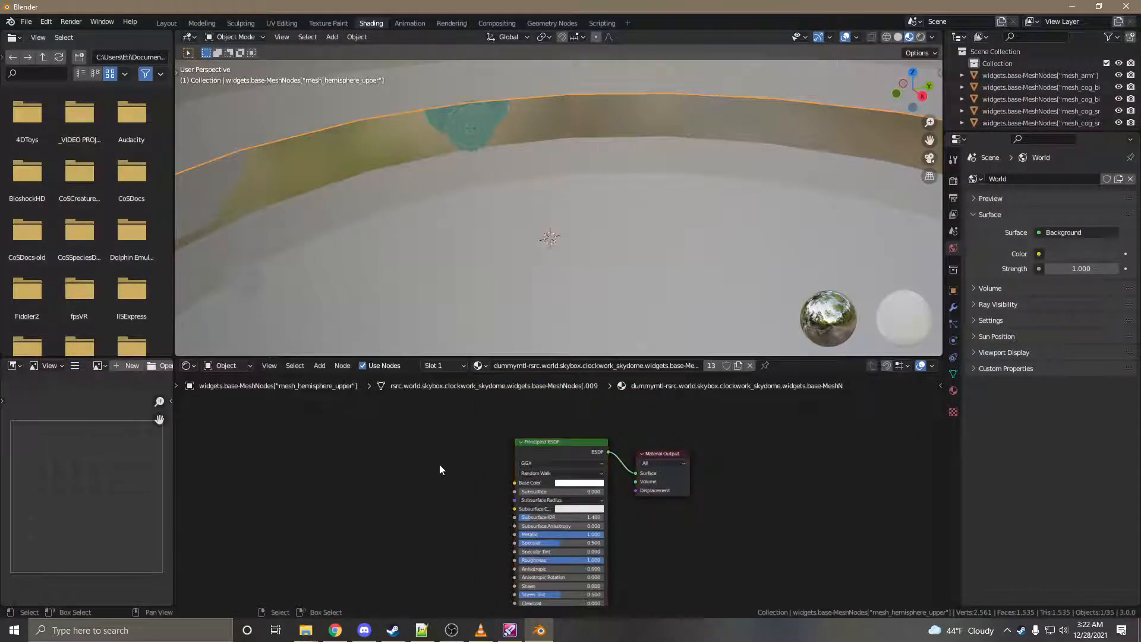
{"action": "left_click", "coordinate": [480, 365]}
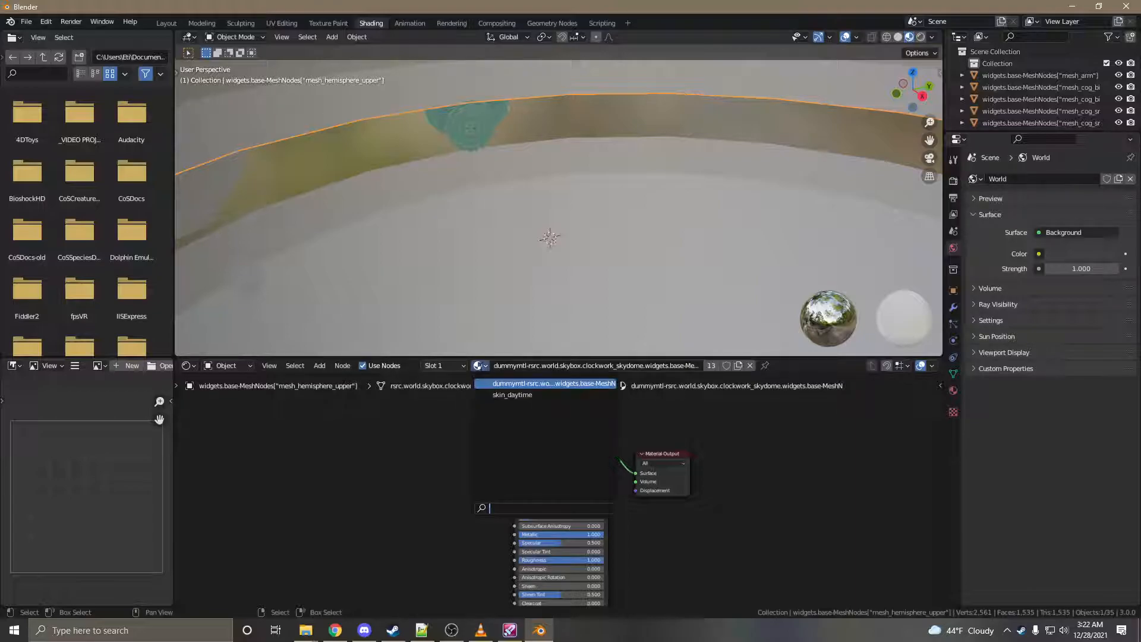
{"action": "left_click", "coordinate": [505, 383]}
{"action": "left_click", "coordinate": [478, 365]}
{"action": "left_click", "coordinate": [511, 394]}
Step: Select the lower hemisphere mesh and replace its dummy material with skin_daytime
{"action": "key", "text": "shift+grave"}
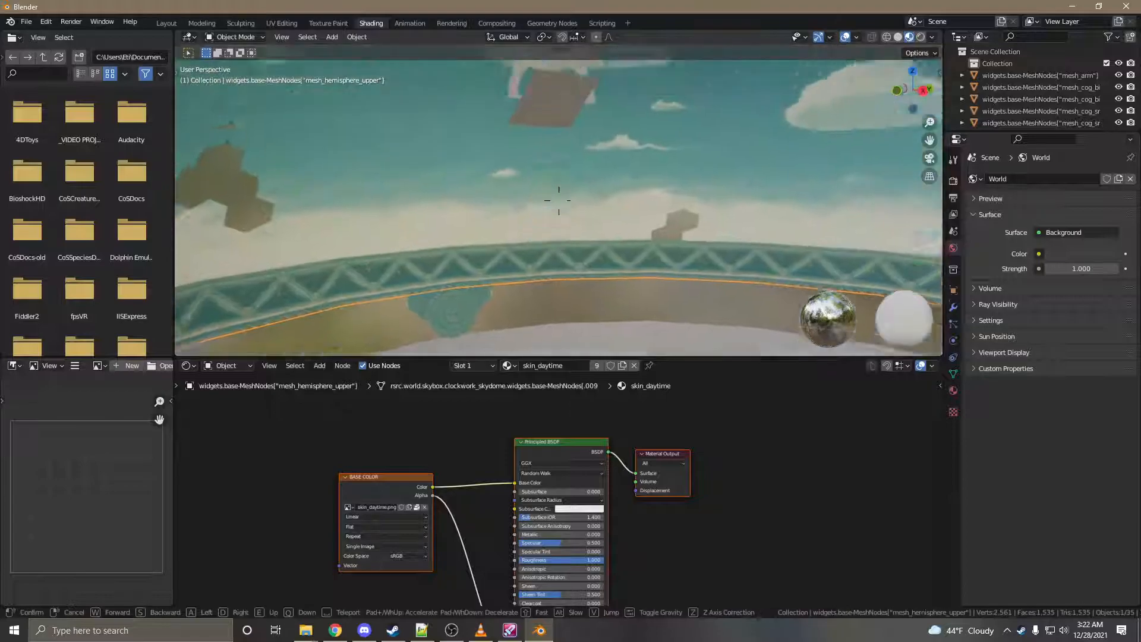
{"action": "left_click", "coordinate": [558, 200]}
{"action": "right_click", "coordinate": [560, 201]}
{"action": "left_click", "coordinate": [479, 365]}
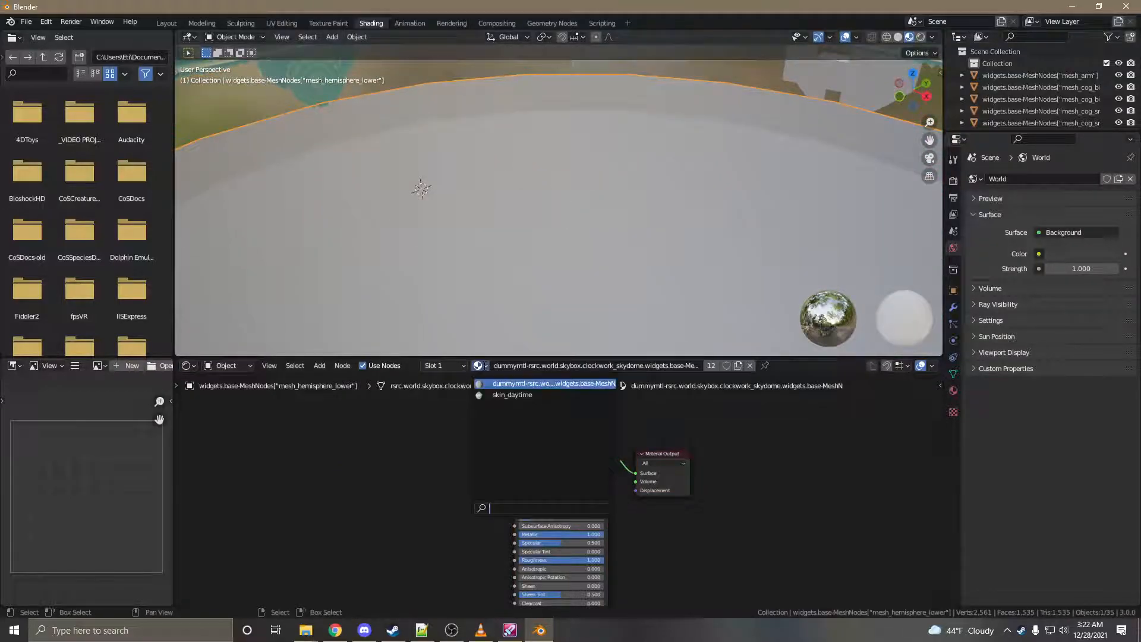
{"action": "left_click", "coordinate": [511, 395]}
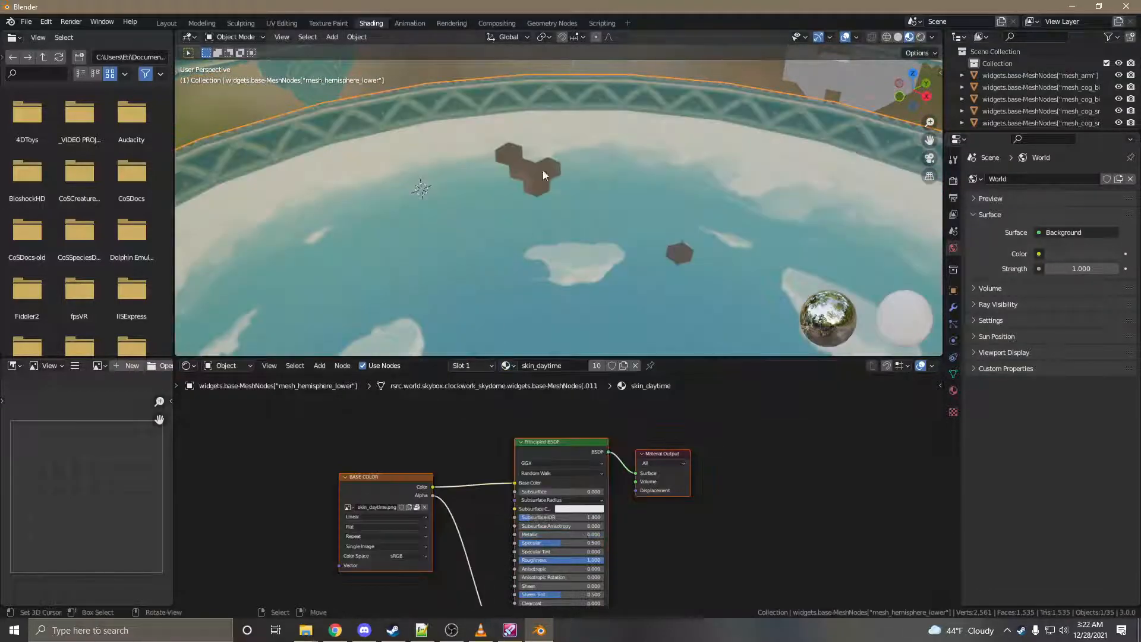
Step: Assign the skin_daytime material to the mesh_girders_outer piece between the two hemispheres
{"action": "key", "text": "shift+grave"}
{"action": "left_click", "coordinate": [559, 201]}
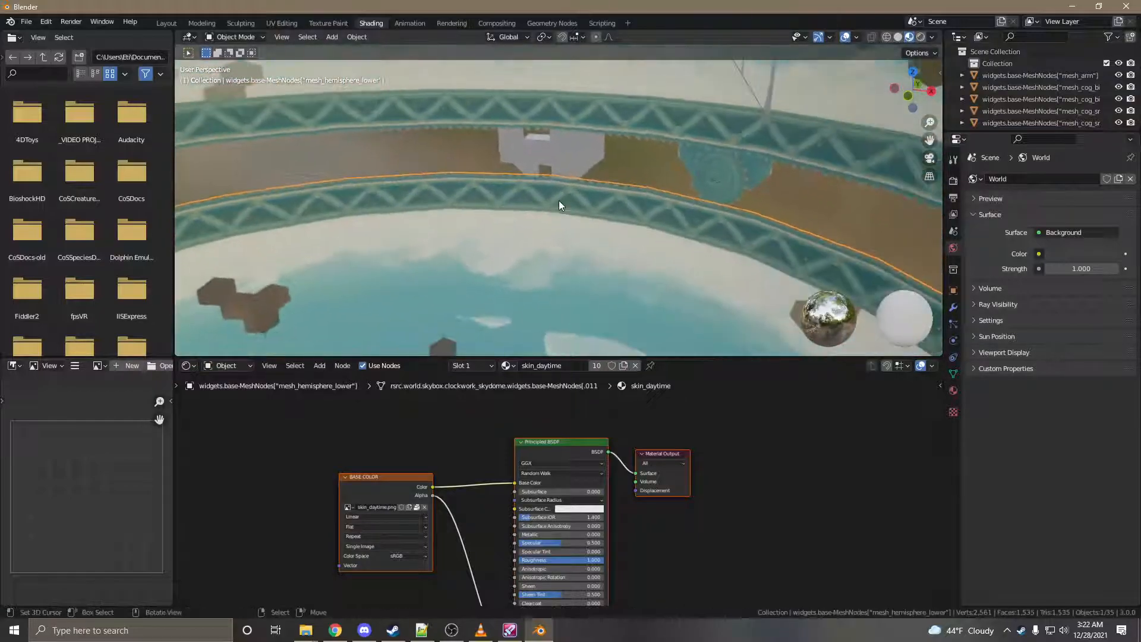
{"action": "left_click", "coordinate": [540, 148]}
{"action": "left_click", "coordinate": [478, 365]}
{"action": "left_click", "coordinate": [483, 395]}
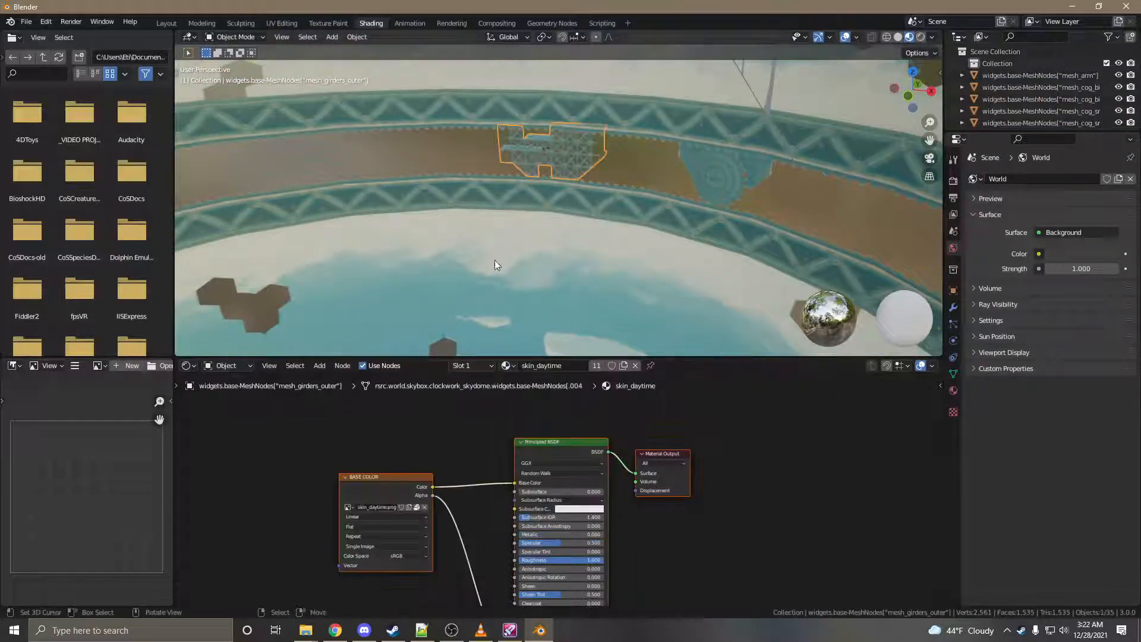
Step: Assign the skin_daytime material to mesh_dateline, the vertical beam crossing the gap between the hemispheres
{"action": "key", "text": "shift+grave"}
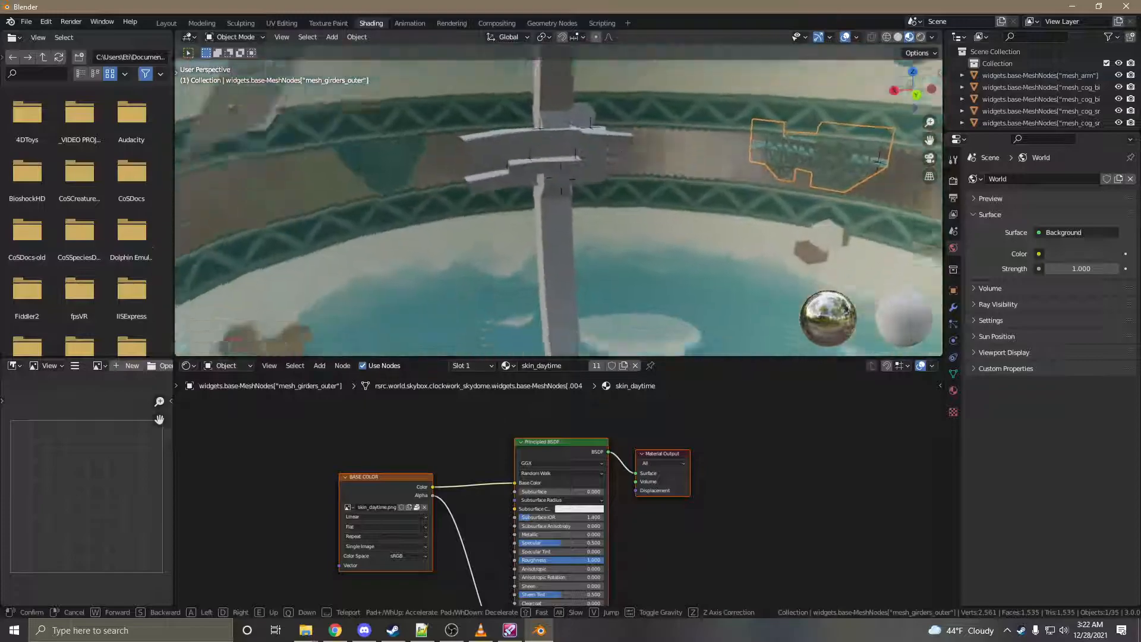
{"action": "left_click", "coordinate": [559, 200]}
{"action": "left_click", "coordinate": [535, 127]}
{"action": "left_click", "coordinate": [479, 366]}
{"action": "left_click", "coordinate": [512, 395]}
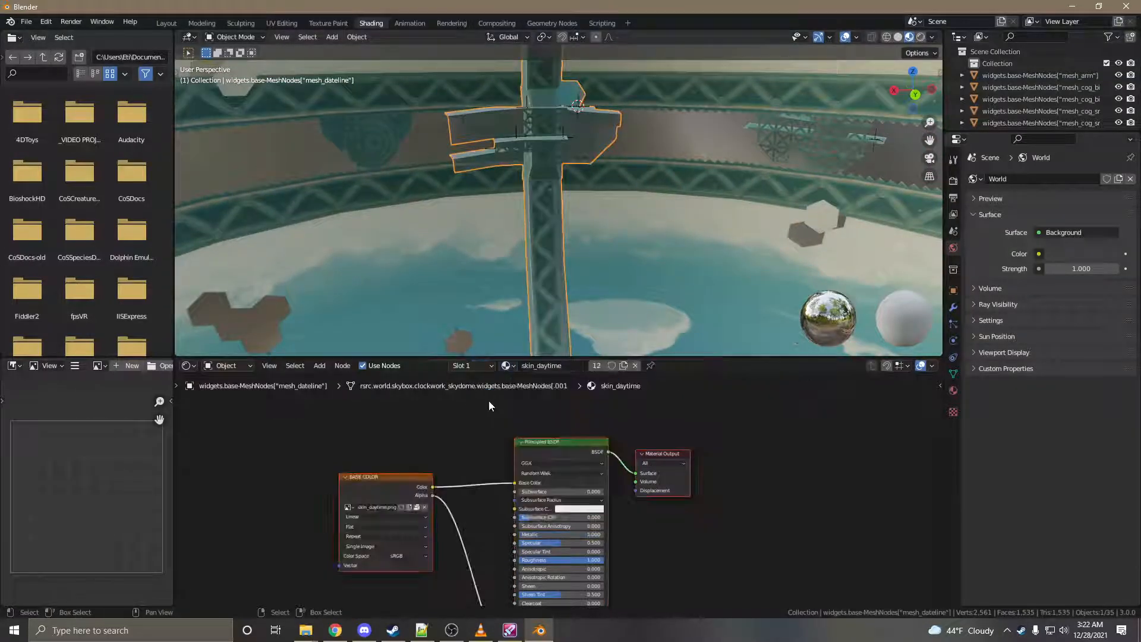
Step: Assign the skin_daytime material to mesh_cog_big02, the large cog behind the dateline's hub
{"action": "key", "text": "shift+grave"}
{"action": "left_click", "coordinate": [559, 169]}
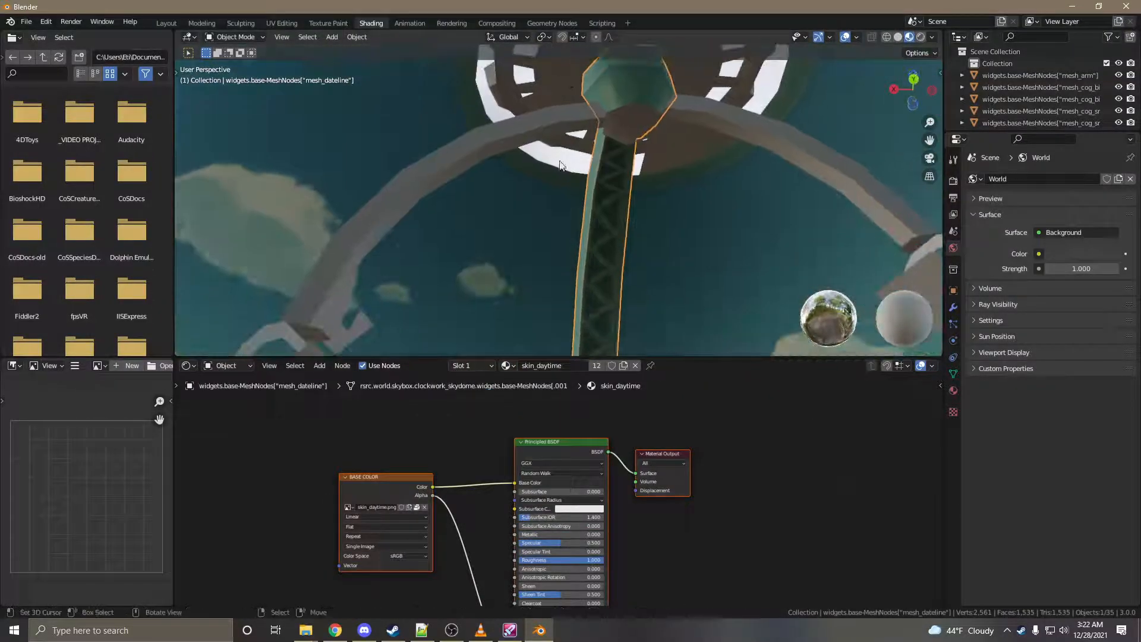
{"action": "left_click", "coordinate": [562, 104]}
{"action": "left_click", "coordinate": [562, 105]}
{"action": "left_click", "coordinate": [479, 365]}
{"action": "left_click", "coordinate": [512, 395]}
{"action": "key", "text": "shift+grave"}
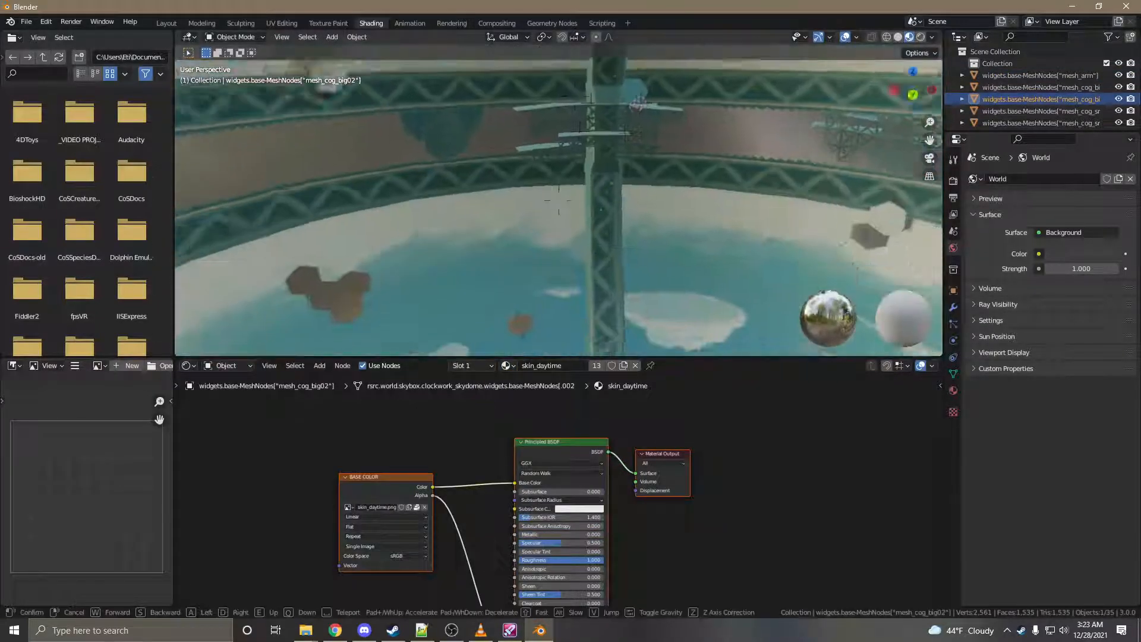
Step: Select mesh_hemisphere_upper, the upper sky dome, and replace its skin_daytime material with the dummymtl-rsrc.world.skybox.clockwork_skydome dummy material
{"action": "key", "text": "s"}
{"action": "key", "text": "w"}
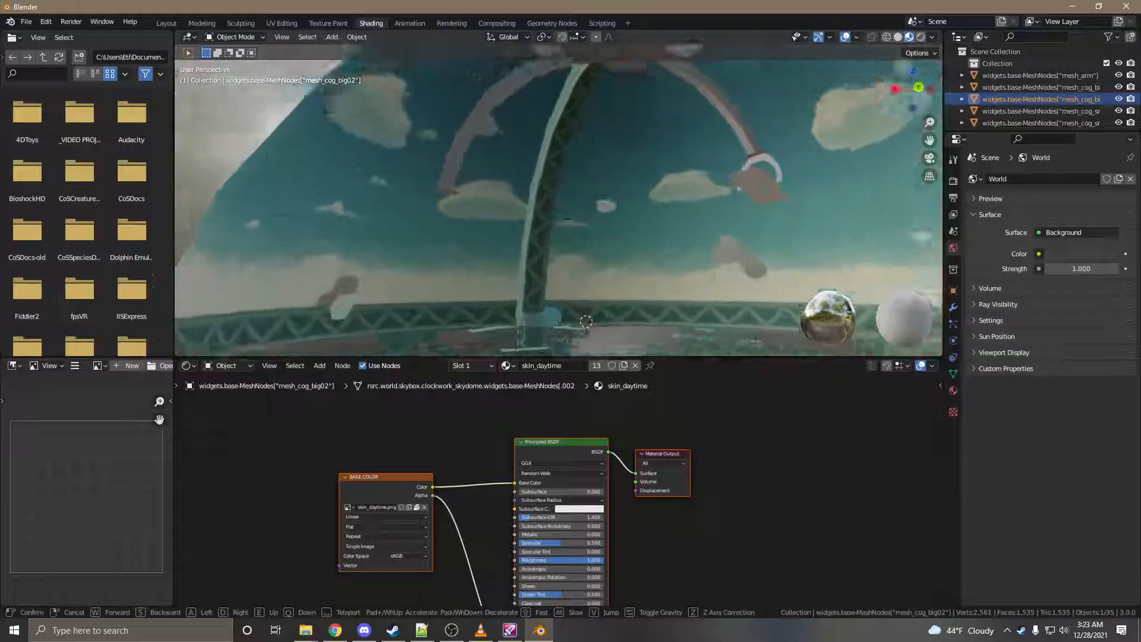
{"action": "left_click", "coordinate": [559, 201]}
{"action": "right_click", "coordinate": [552, 248]}
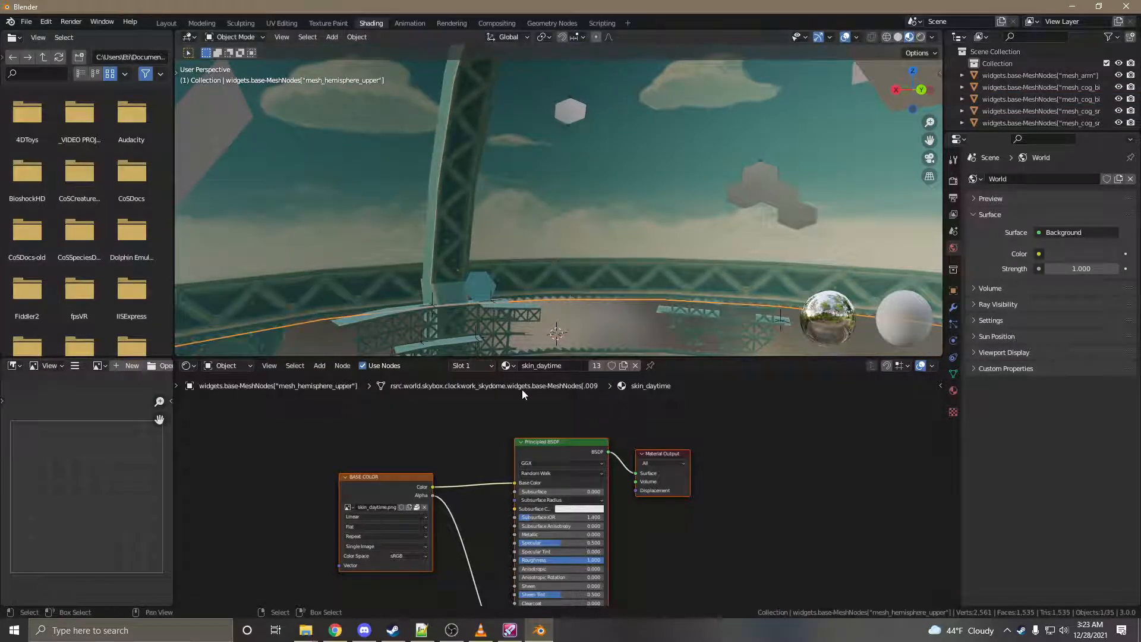
{"action": "left_click", "coordinate": [502, 368]}
{"action": "left_click", "coordinate": [501, 406]}
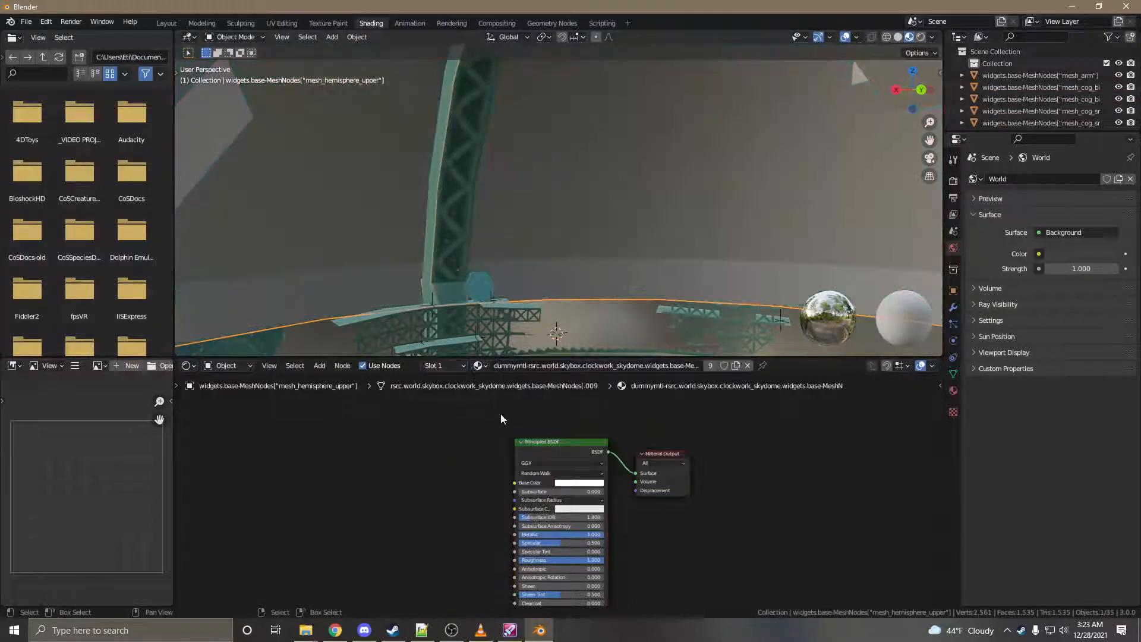
Step: Try an Image Texture node with its Color linked to the dummy material's Base Color, and delete the node again
{"action": "scroll", "coordinate": [438, 471], "scroll_direction": "up", "scroll_amount": 3}
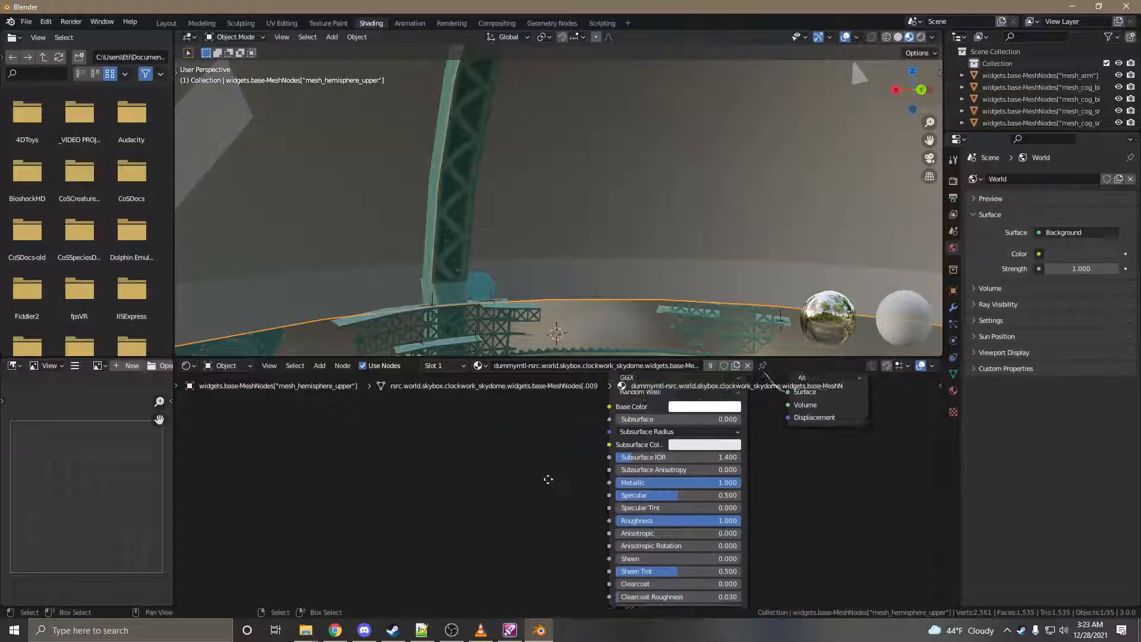
{"action": "key", "text": "shift+a"}
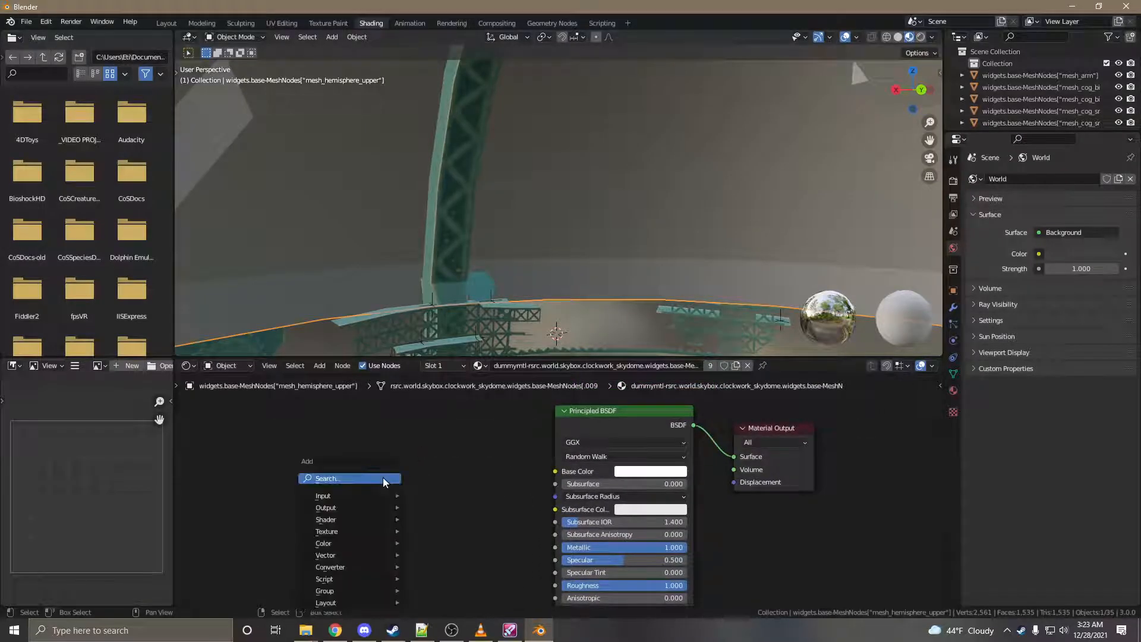
{"action": "mouse_move", "coordinate": [377, 530]}
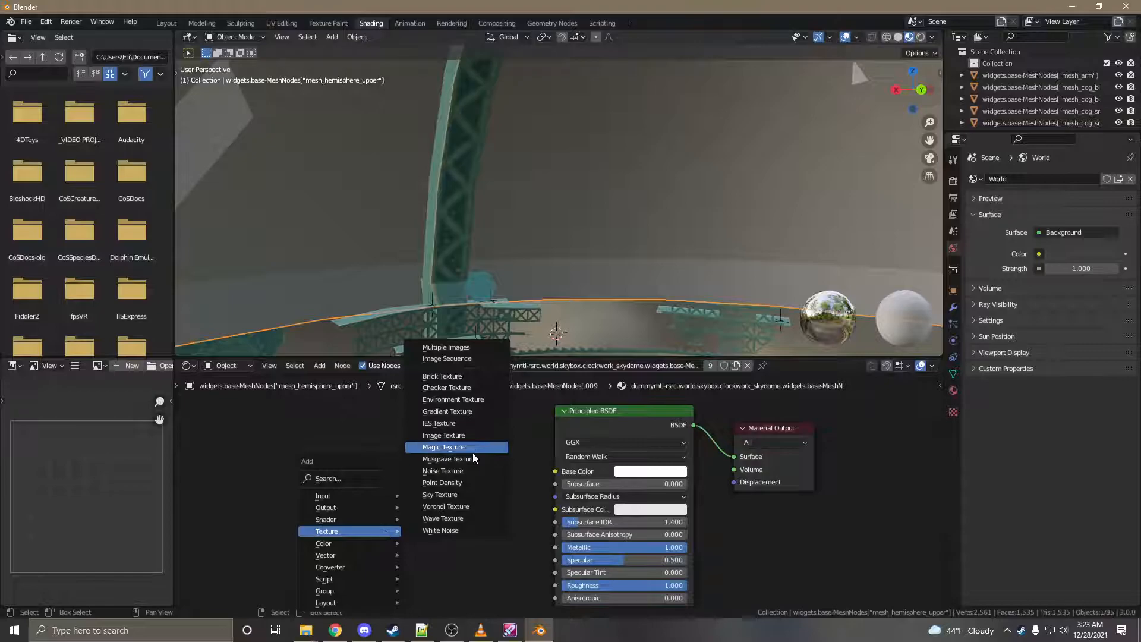
{"action": "left_click", "coordinate": [468, 438]}
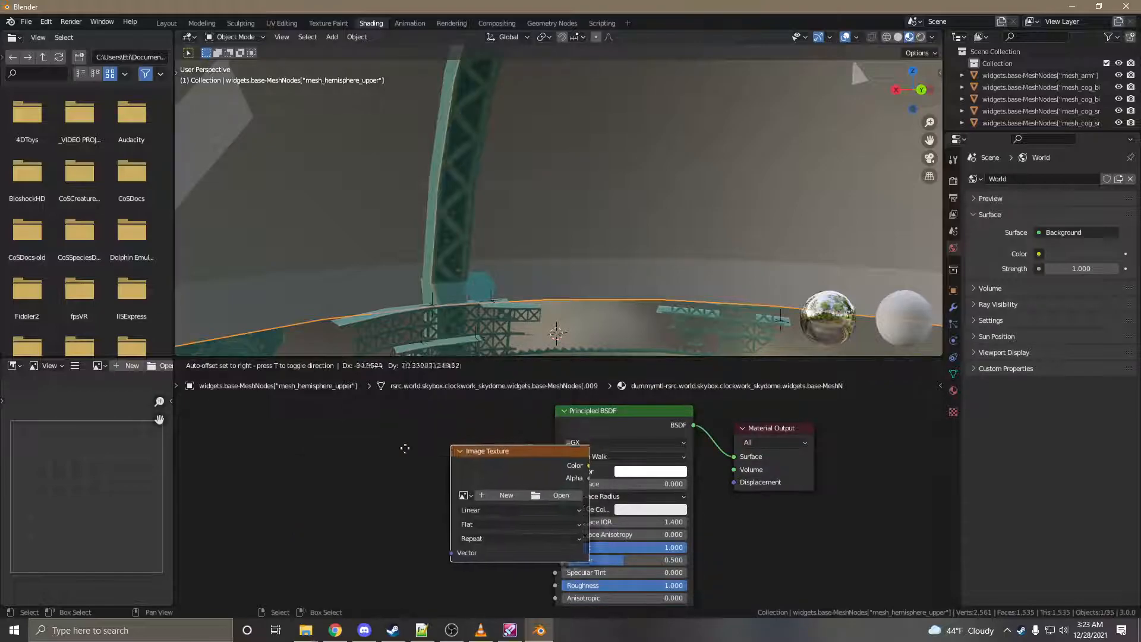
{"action": "left_click", "coordinate": [320, 450]}
{"action": "left_click_drag", "start_coordinate": [448, 463], "coordinate": [539, 476]}
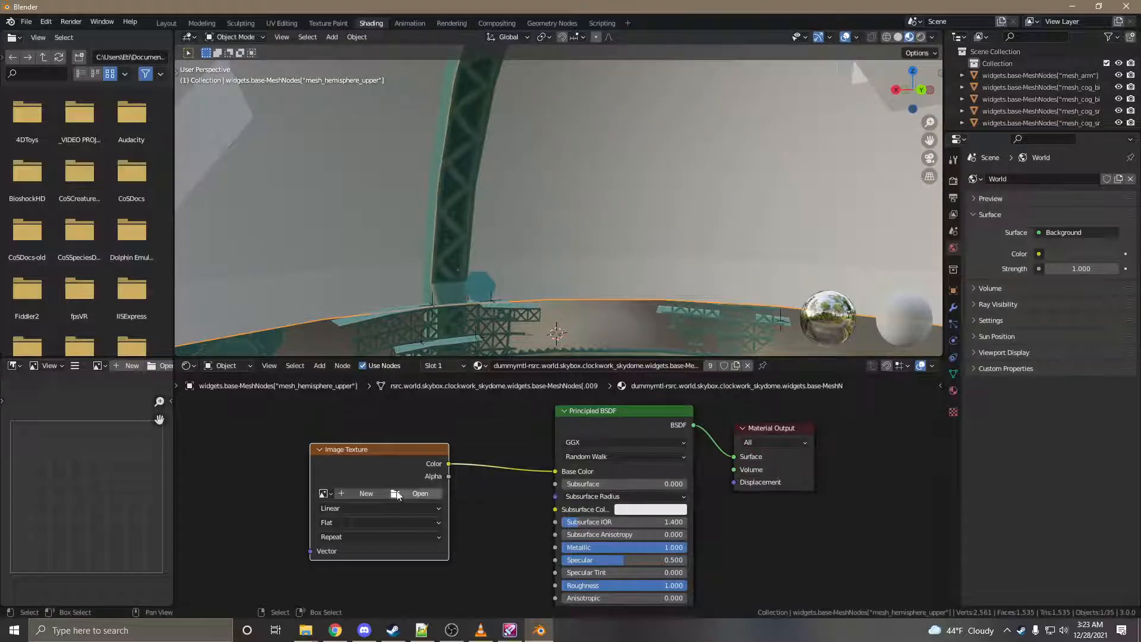
{"action": "key", "text": "Delete"}
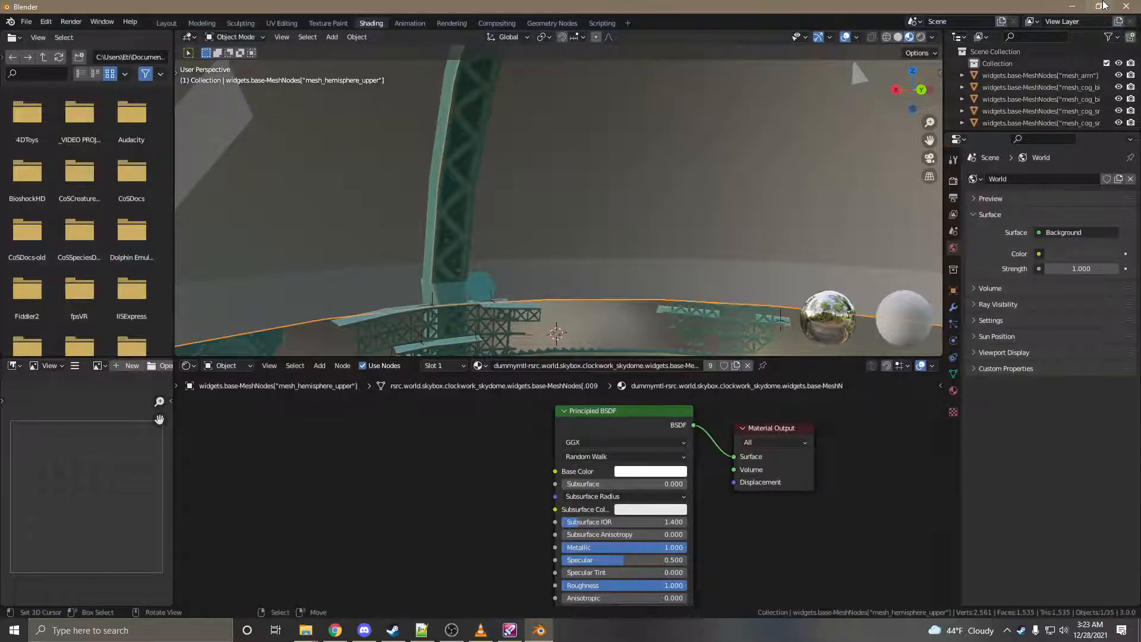
Step: Switch to Spiral Knights Animator Tools and view the dialog for opening a .DAT model, cancelling it without loading a file
{"action": "left_click", "coordinate": [1071, 6]}
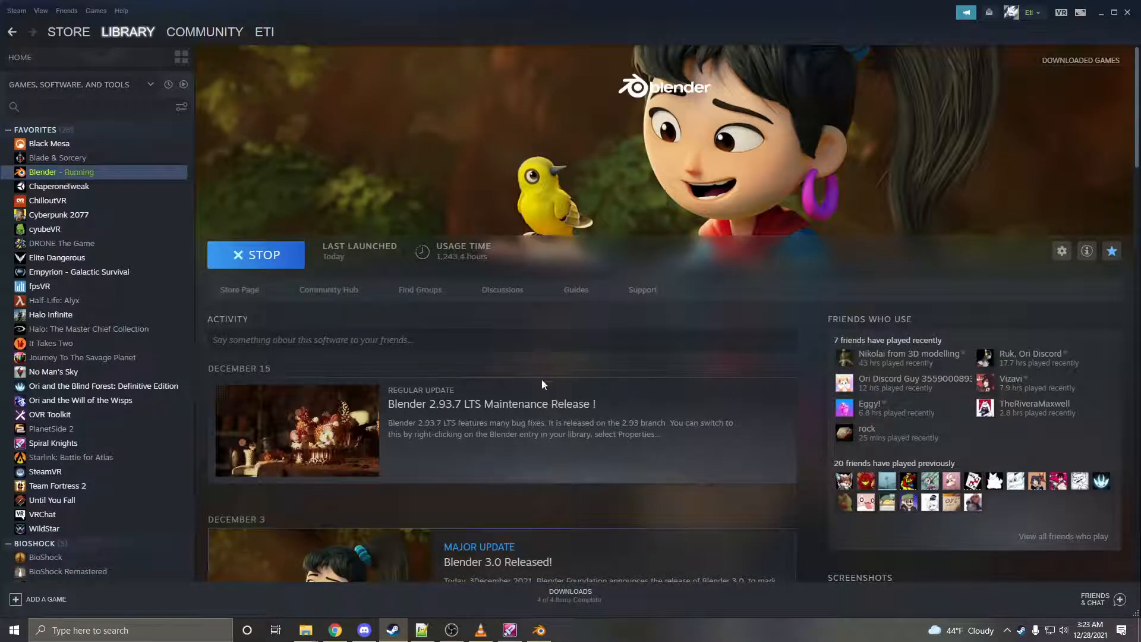
{"action": "left_click", "coordinate": [510, 630]}
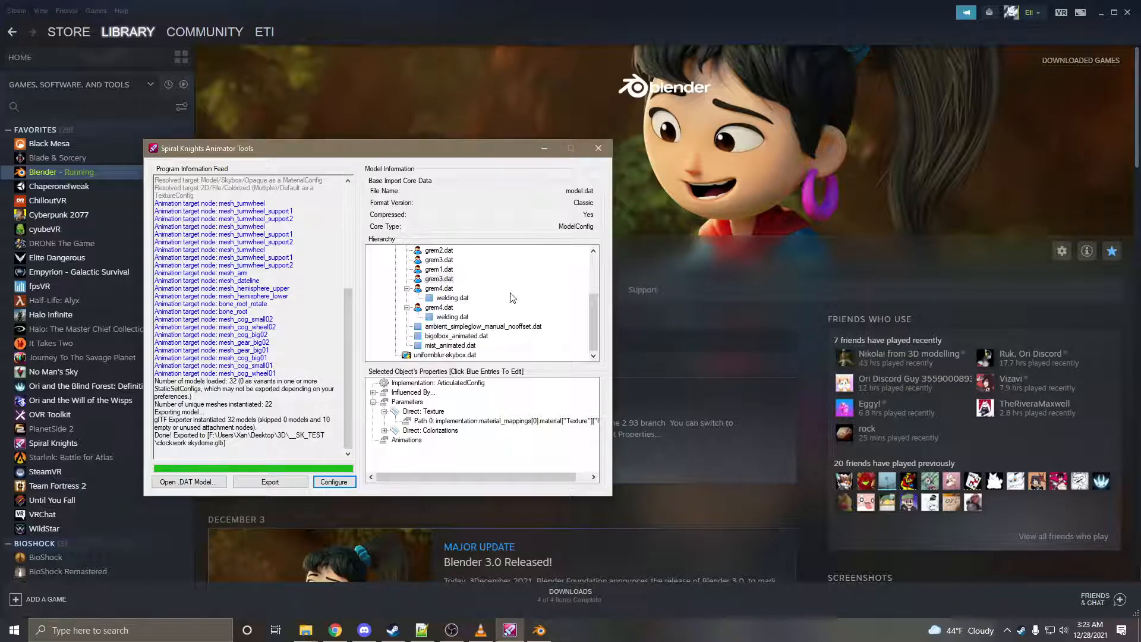
{"action": "left_click", "coordinate": [202, 481]}
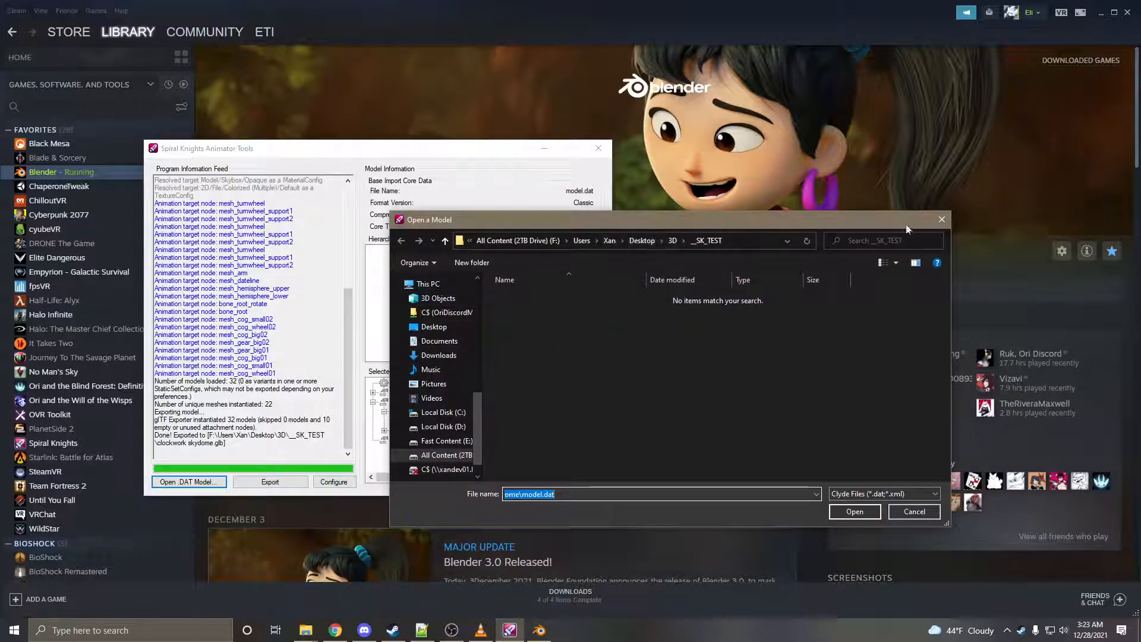
{"action": "left_click", "coordinate": [934, 219]}
{"action": "left_click_drag", "start_coordinate": [428, 149], "coordinate": [616, 112]}
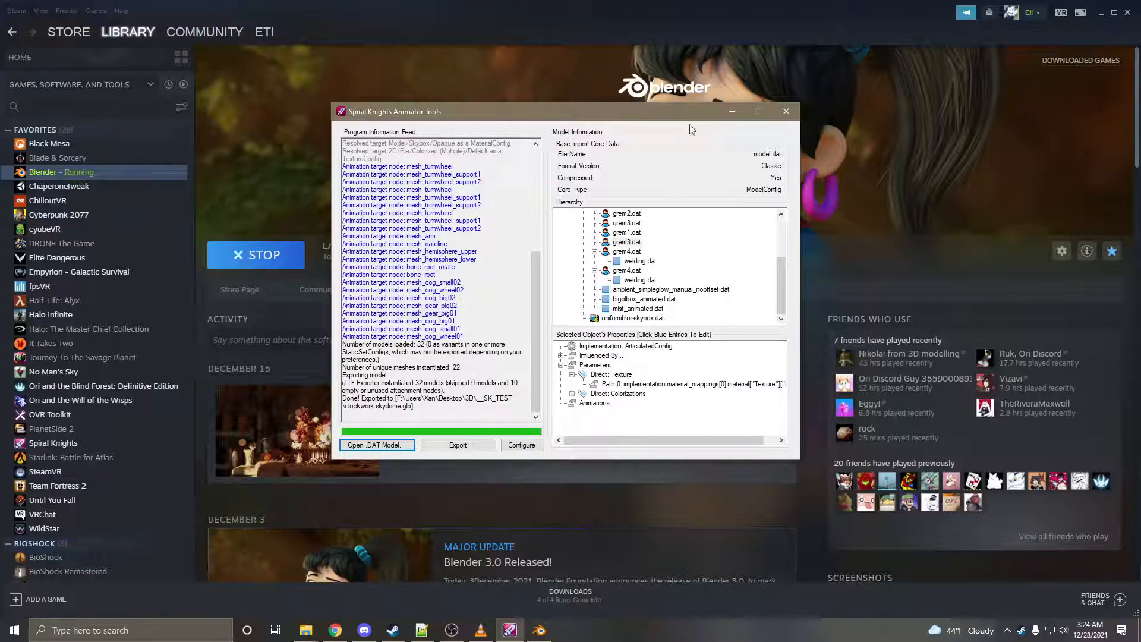
{"action": "key", "text": "alt+Tab"}
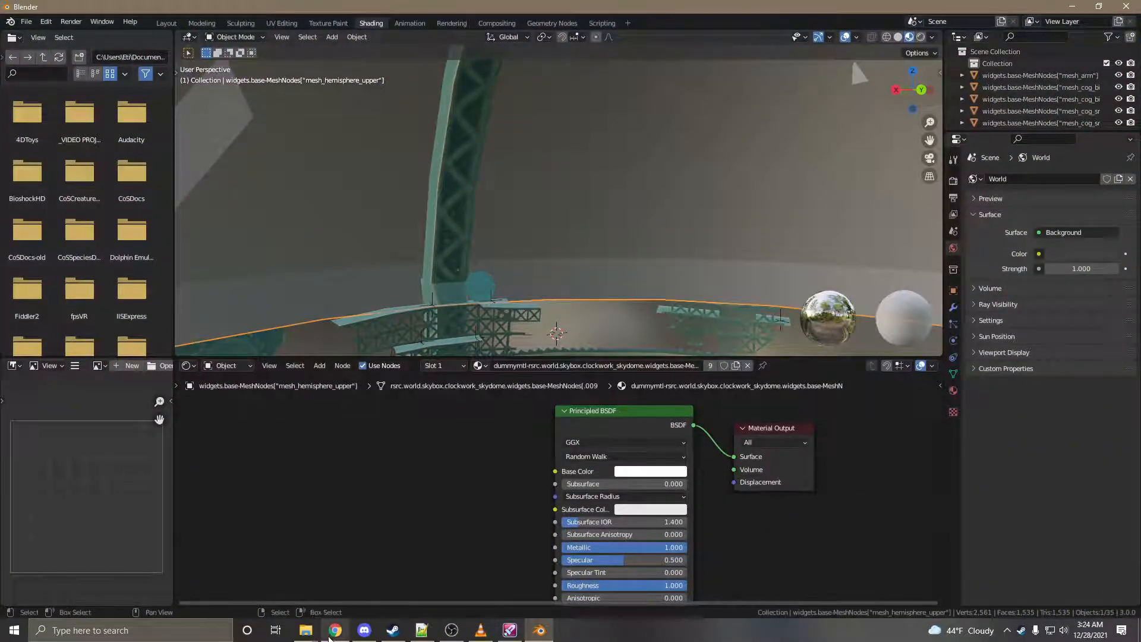
{"action": "left_click", "coordinate": [393, 630]}
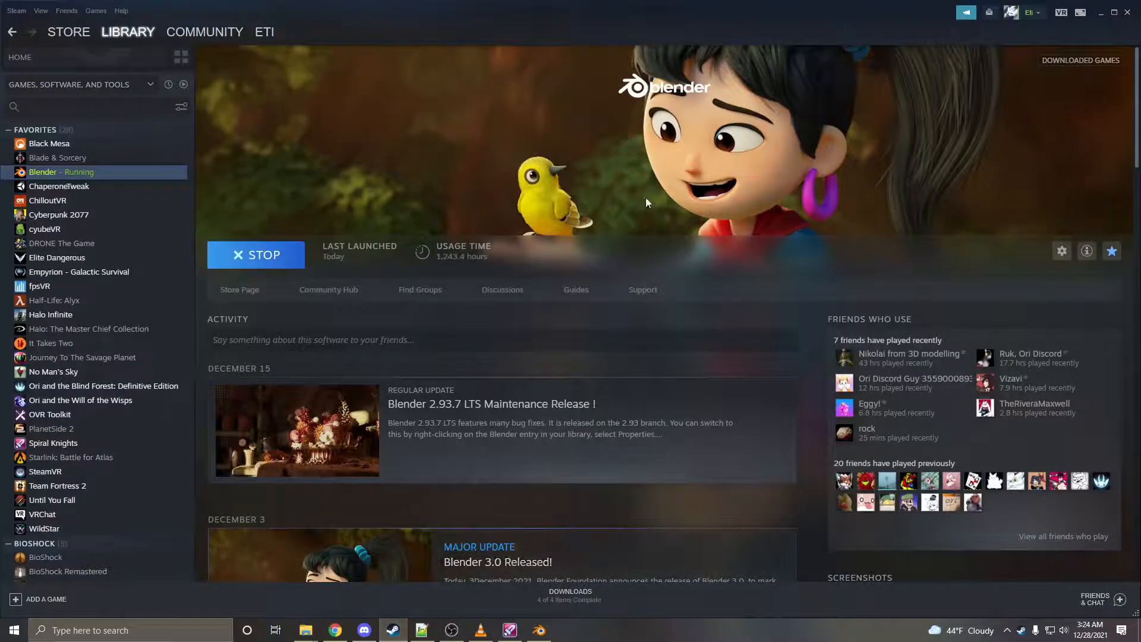
{"action": "key", "text": "alt+Tab"}
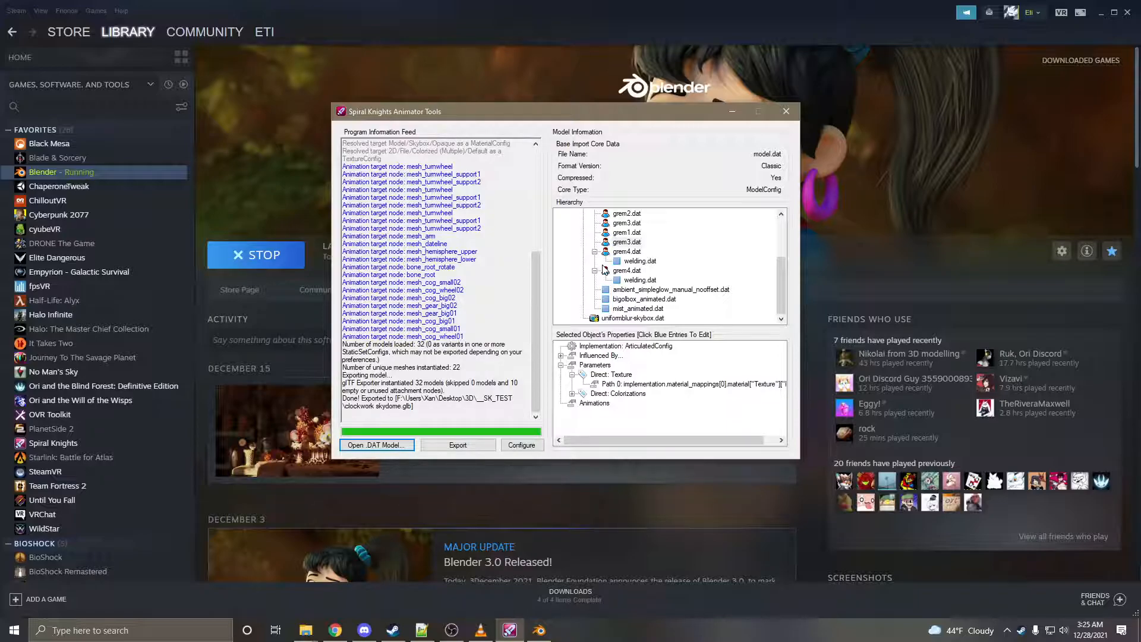
Step: Highlight the version number in the ThreeRingsSharp configuration and close the configuration without saving
{"action": "left_click", "coordinate": [522, 445]}
{"action": "mouse_move", "coordinate": [316, 155]}
{"action": "left_mouse_down"}
{"action": "mouse_move", "coordinate": [280, 155]}
{"action": "mouse_move", "coordinate": [295, 156]}
{"action": "left_mouse_up"}
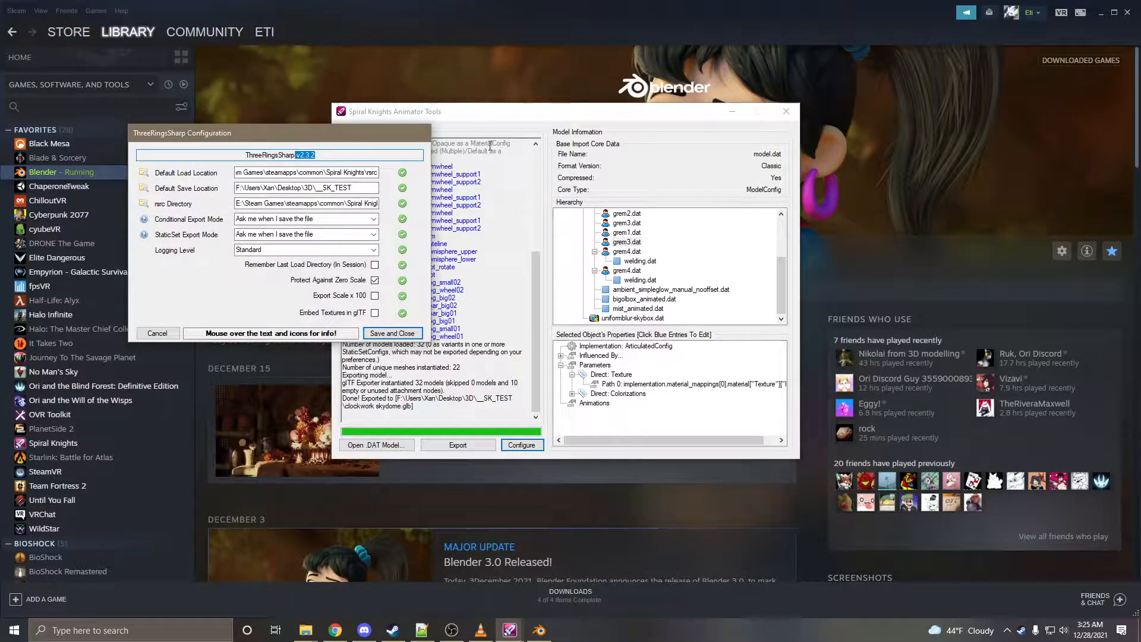
{"action": "left_click", "coordinate": [173, 334]}
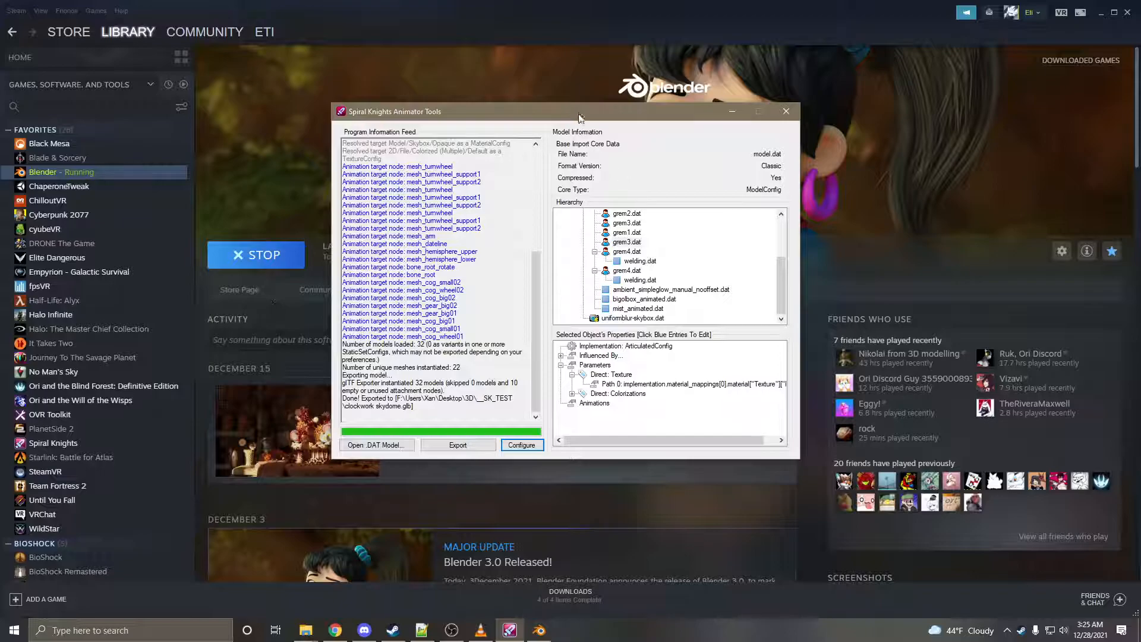